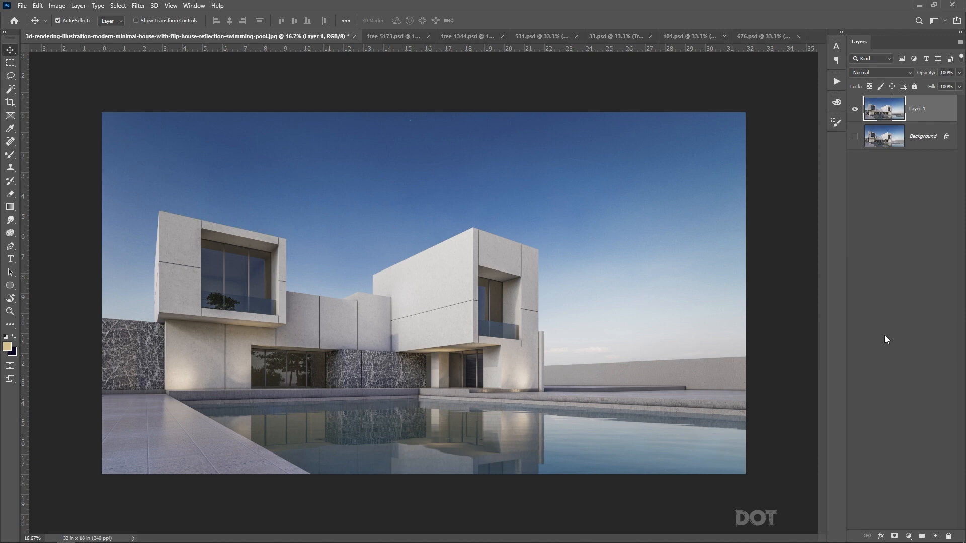
# Rename Layer 1 as Mask and add a layer mask to it.
pyautogui.doubleClick(918, 109)
pyautogui.write('Mask')
pyautogui.press('Return')
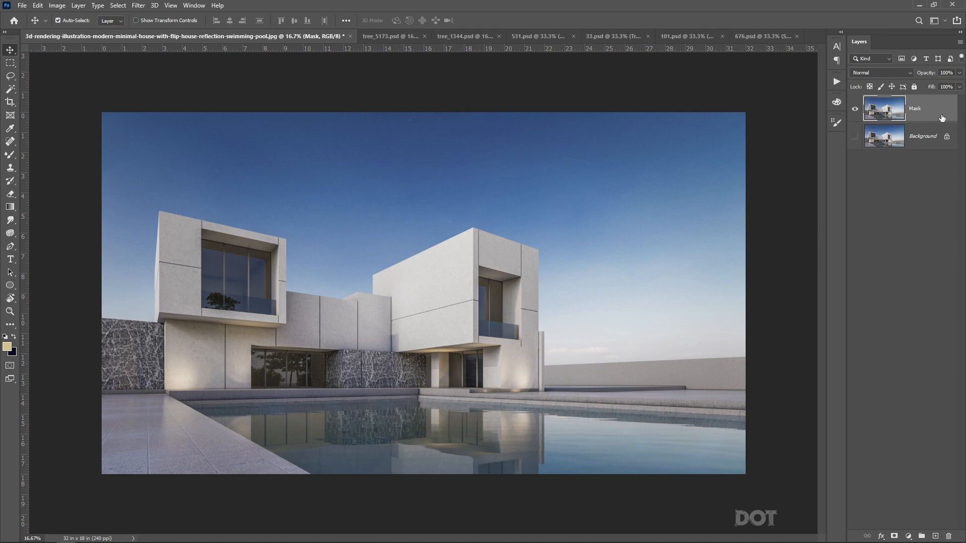
pyautogui.moveTo(846, 176); pyautogui.dragTo(816, 176)
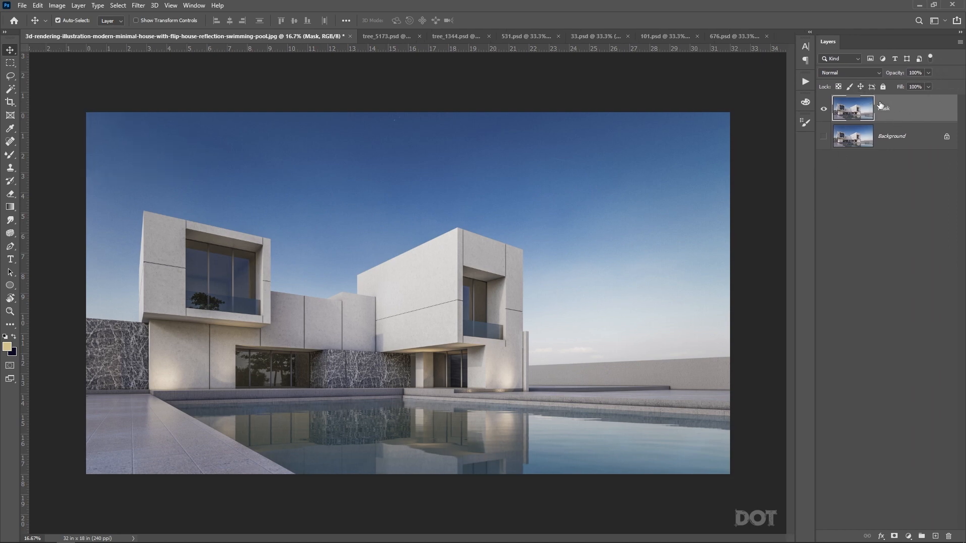
pyautogui.click(895, 537)
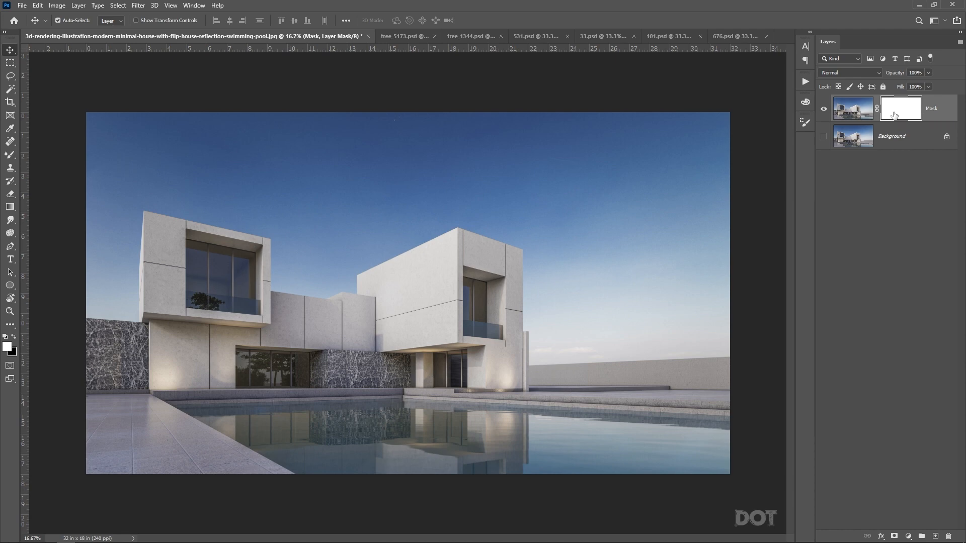
pyautogui.hotkey('ctrl', '0')
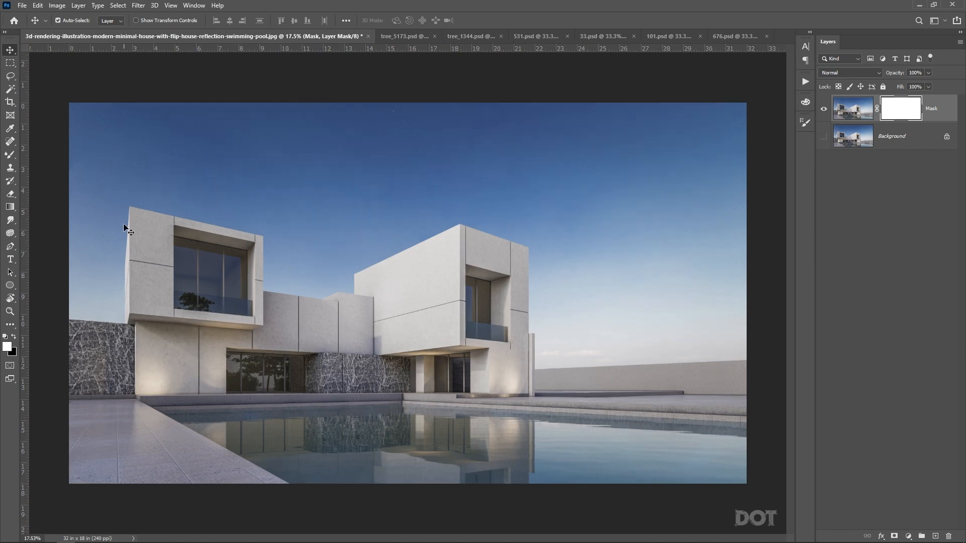
# Start a Polygonal Lasso outline of the sky along the top edge of the dark marble wall beside the house.
pyautogui.click(11, 78)
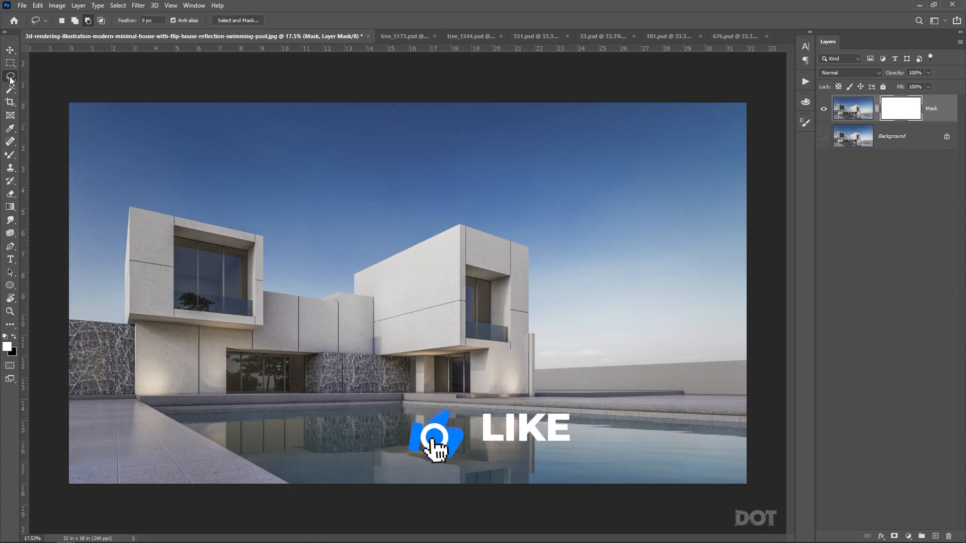
pyautogui.rightClick(10, 77)
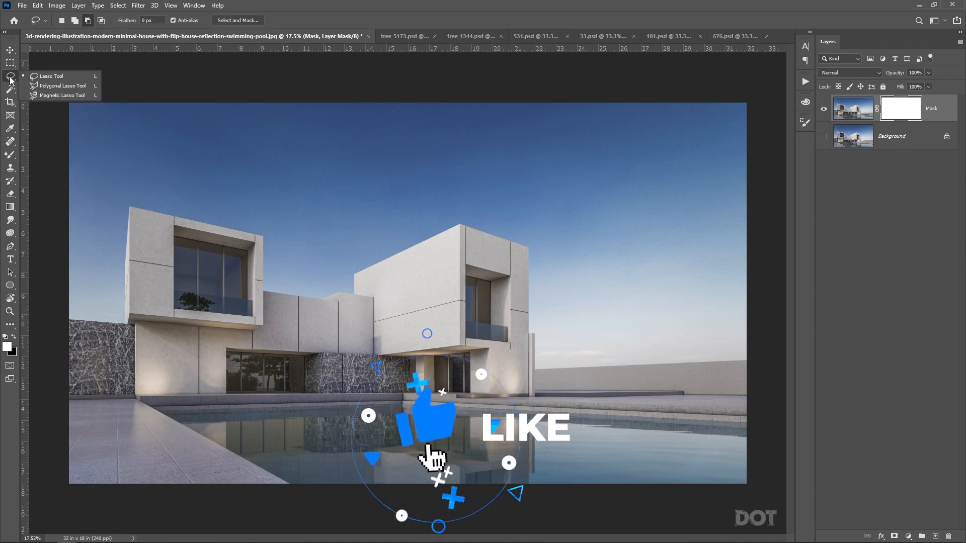
pyautogui.click(61, 86)
pyautogui.scroll(5, 365, 345)
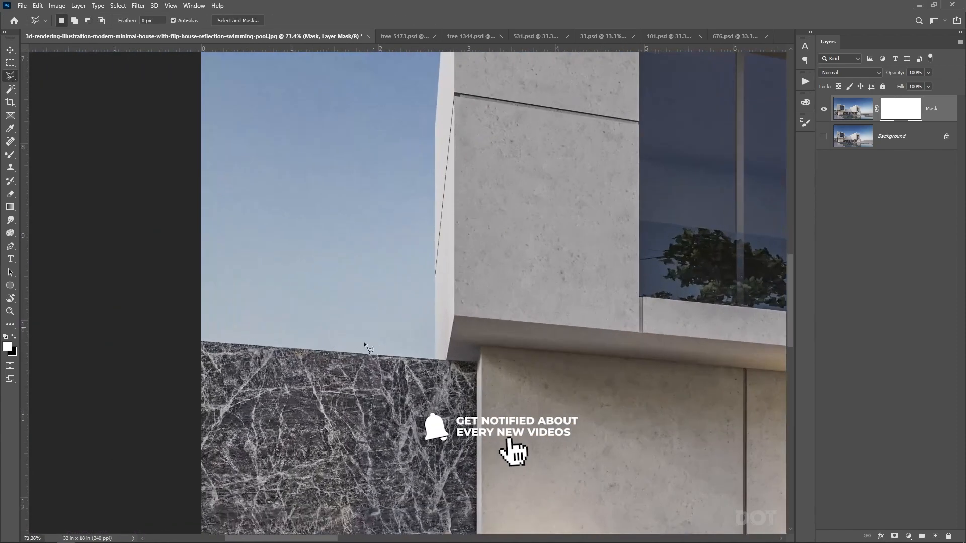
pyautogui.scroll(3, 365, 345)
pyautogui.click(121, 335)
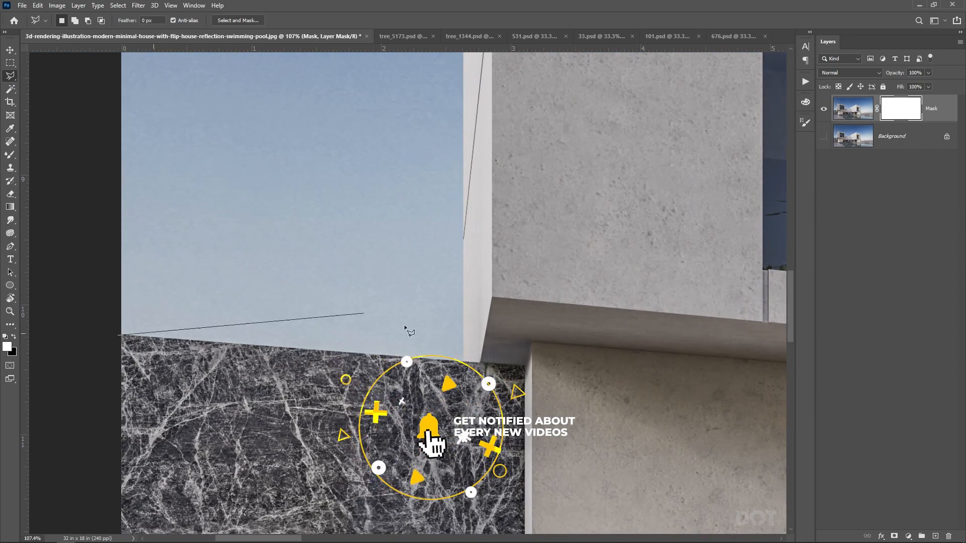
pyautogui.click(463, 362)
# Continue the lasso outline up the outer side edge of the left upper block to its roof corner.
pyautogui.scroll(-4, 422, 290)
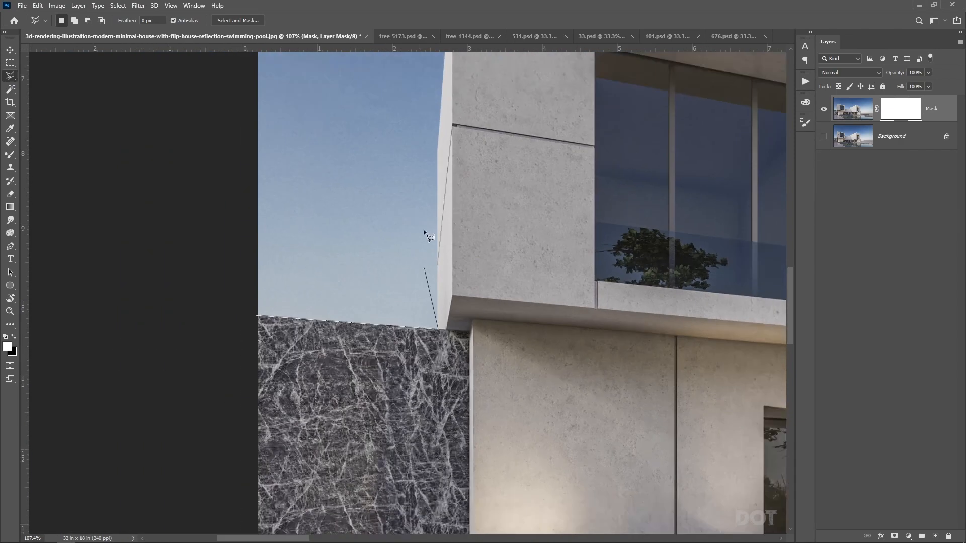
pyautogui.scroll(3, 423, 288)
pyautogui.moveTo(517, 95); pyautogui.dragTo(429, 459)
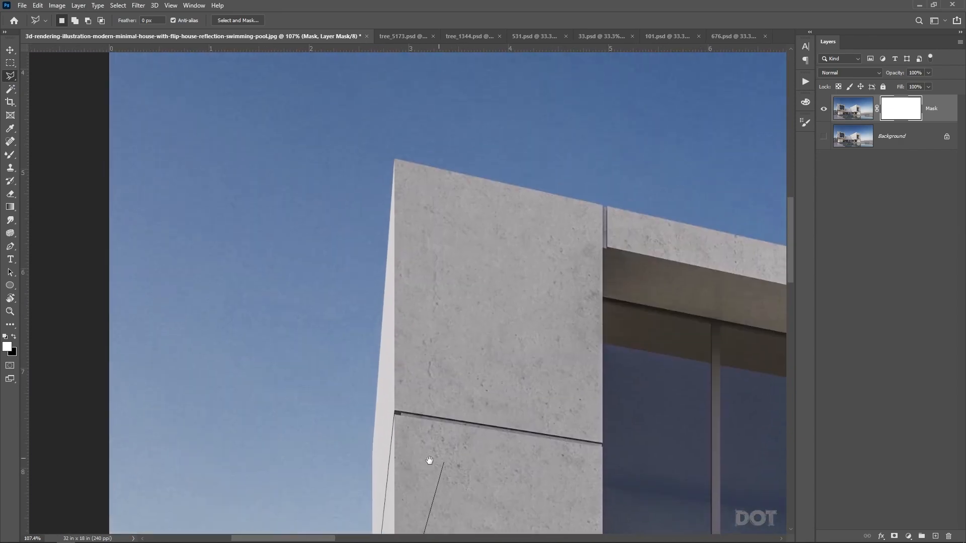
pyautogui.scroll(7, 408, 294)
pyautogui.scroll(-3, 411, 245)
pyautogui.scroll(2, 407, 262)
pyautogui.scroll(-2, 354, 495)
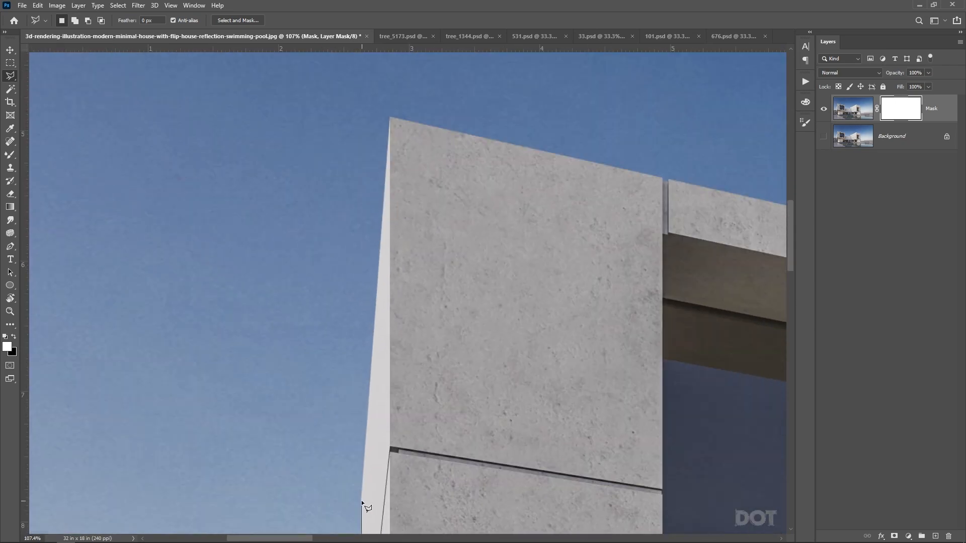
pyautogui.click(361, 502)
pyautogui.moveTo(468, 133); pyautogui.dragTo(468, 231)
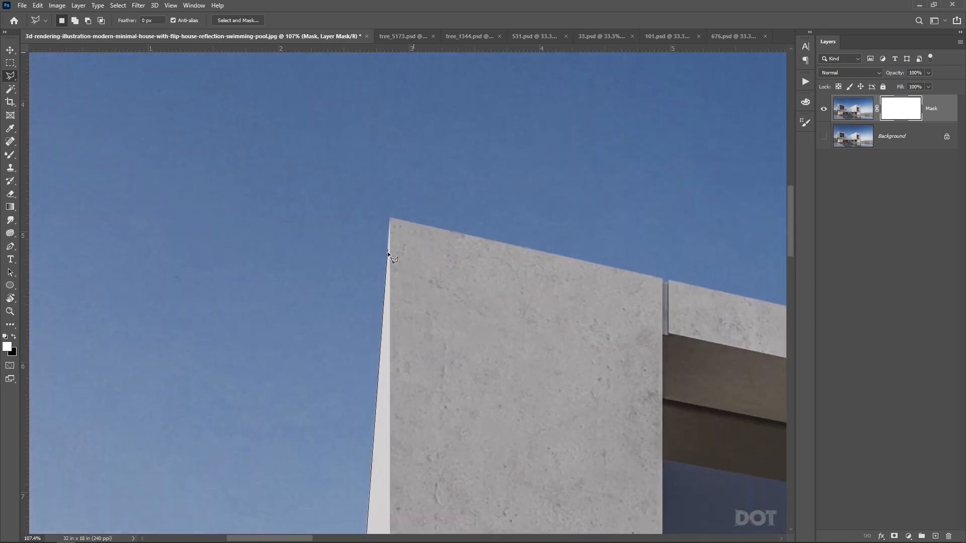
pyautogui.click(389, 218)
# Trace the left block's sloping roof edge up to and across its first vertical panel joint.
pyautogui.moveTo(722, 308)
pyautogui.mouseDown()
pyautogui.moveTo(177, 207)
pyautogui.moveTo(645, 369)
pyautogui.mouseUp()
pyautogui.hotkey('ctrl', '+')
pyautogui.hotkey('ctrl', '+')
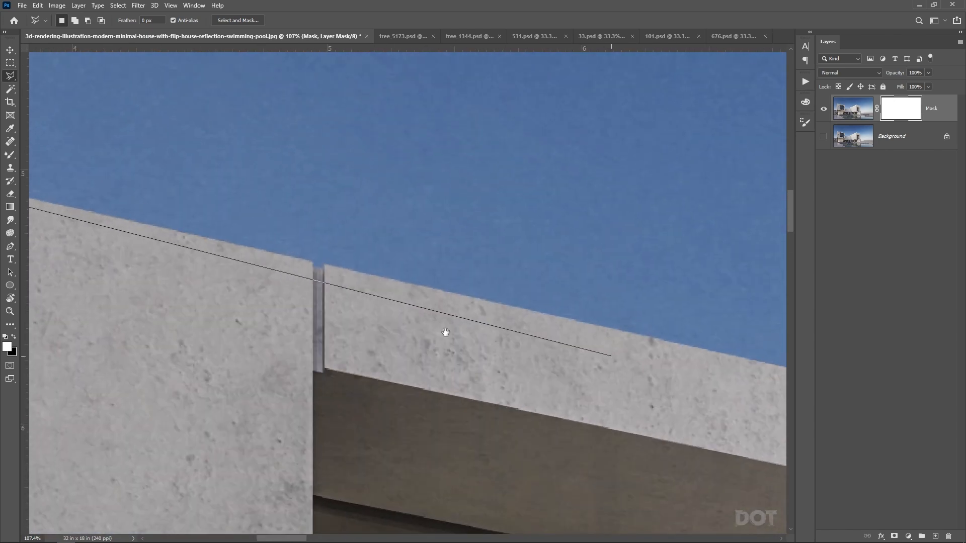
pyautogui.scroll(3, 412, 312)
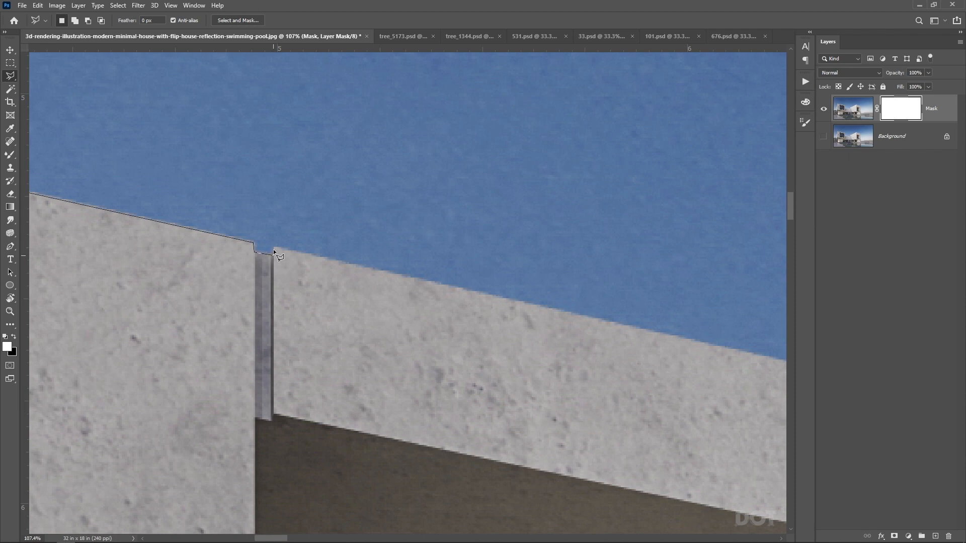
pyautogui.click(273, 247)
pyautogui.hotkey('ctrl', '-')
pyautogui.hotkey('ctrl', '-')
pyautogui.hotkey('ctrl', '-')
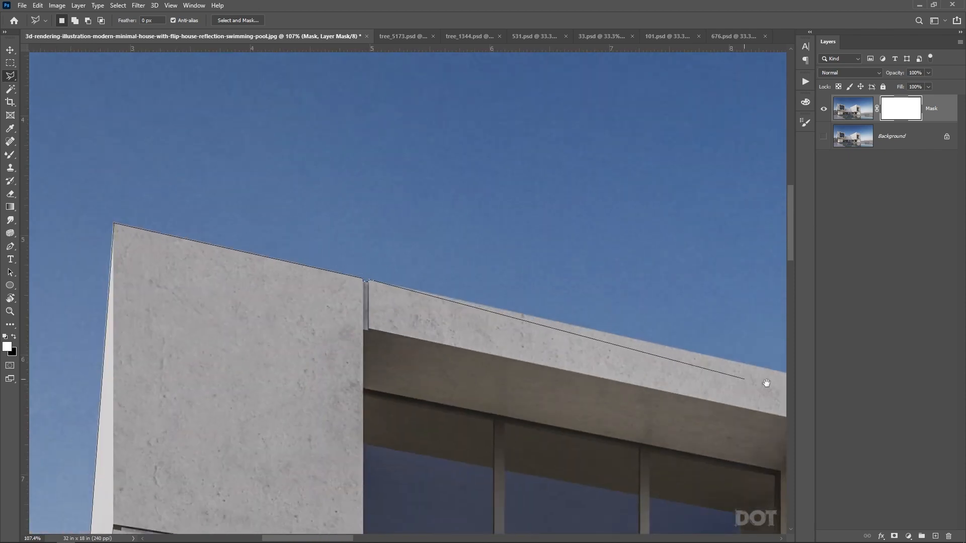
# Trace the remaining roof edge of the left block, following the second panel joint, to its far corner.
pyautogui.moveTo(765, 384); pyautogui.dragTo(191, 263)
pyautogui.hotkey('ctrl', '+')
pyautogui.hotkey('ctrl', '+')
pyautogui.hotkey('ctrl', '+')
pyautogui.moveTo(128, 261); pyautogui.dragTo(578, 323)
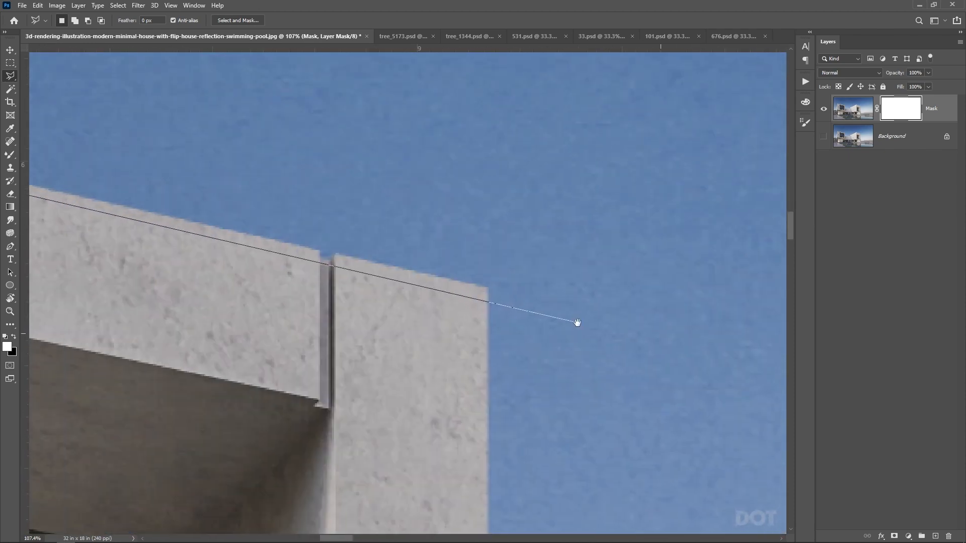
pyautogui.click(318, 249)
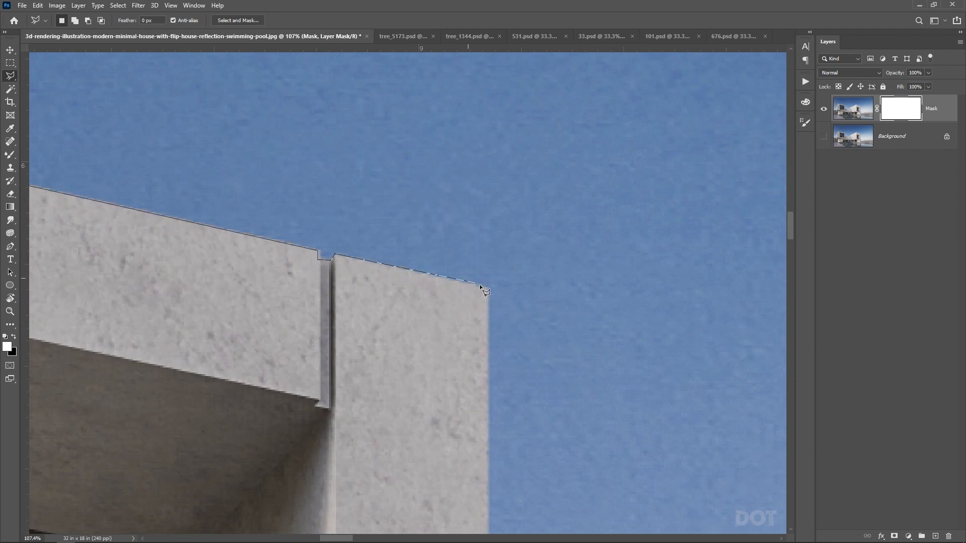
# Trace down the left block's far side past the horizontal joint and along the start of the low middle roof.
pyautogui.moveTo(459, 326); pyautogui.dragTo(421, 49)
pyautogui.scroll(8, 410, 132)
pyautogui.click(360, 218)
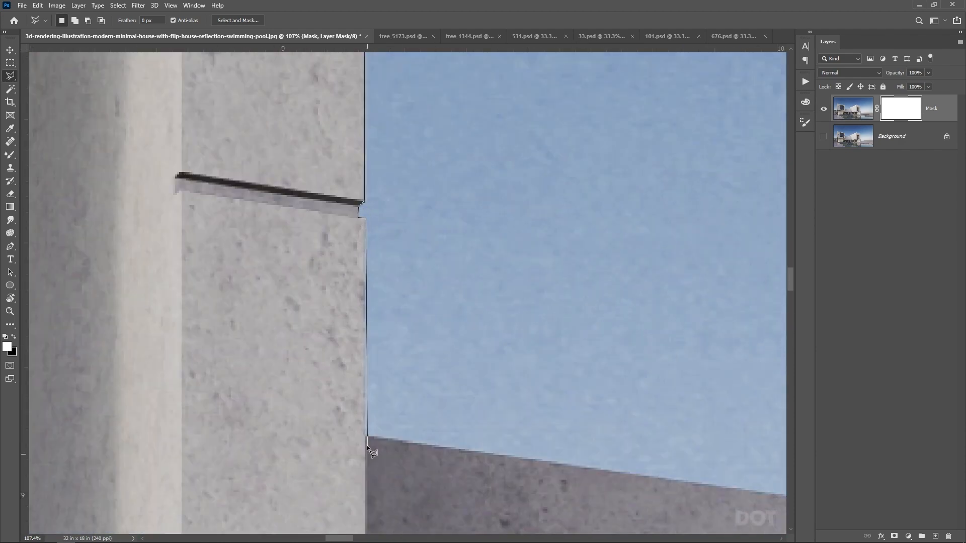
pyautogui.click(368, 439)
pyautogui.moveTo(754, 419); pyautogui.dragTo(424, 331)
pyautogui.click(343, 320)
pyautogui.click(355, 325)
# Outline the low middle section's roofline and the rear corner edge of the right block.
pyautogui.moveTo(744, 387); pyautogui.dragTo(131, 292)
pyautogui.click(204, 290)
pyautogui.click(599, 119)
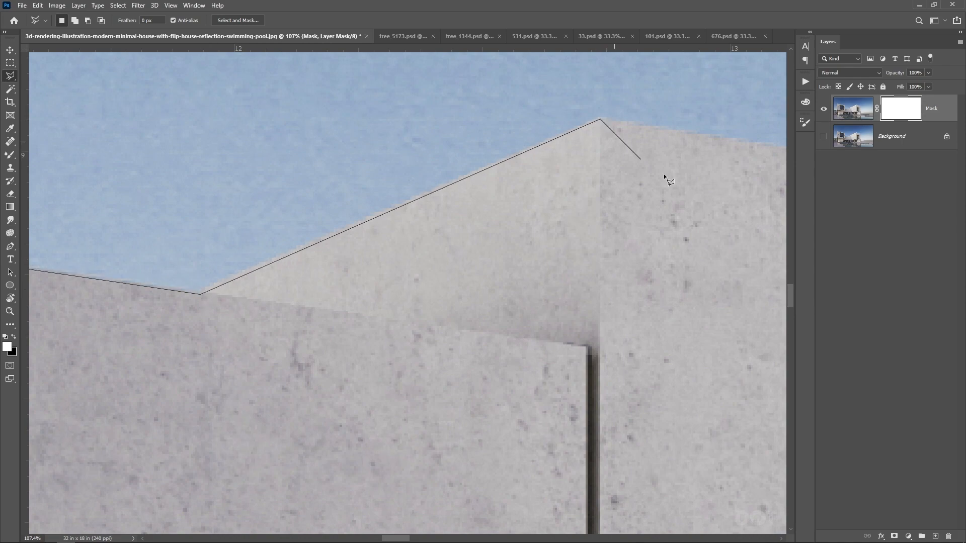
pyautogui.moveTo(729, 191); pyautogui.dragTo(85, 226)
pyautogui.click(394, 224)
pyautogui.moveTo(410, 90); pyautogui.dragTo(388, 464)
pyautogui.click(371, 125)
# Trace the right block's roofline over its peak and both vertical joints to the far corner.
pyautogui.moveTo(571, 192); pyautogui.dragTo(55, 442)
pyautogui.moveTo(744, 90); pyautogui.dragTo(75, 417)
pyautogui.moveTo(463, 175); pyautogui.dragTo(45, 404)
pyautogui.click(353, 201)
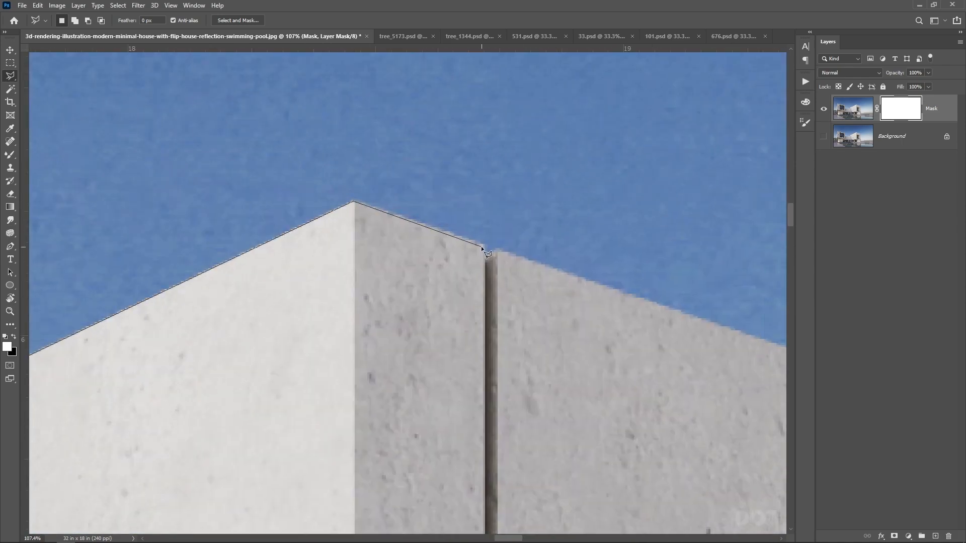
pyautogui.click(499, 249)
pyautogui.moveTo(754, 398); pyautogui.dragTo(158, 198)
pyautogui.click(340, 207)
pyautogui.click(343, 215)
pyautogui.click(352, 212)
pyautogui.moveTo(704, 382); pyautogui.dragTo(405, 274)
pyautogui.click(472, 243)
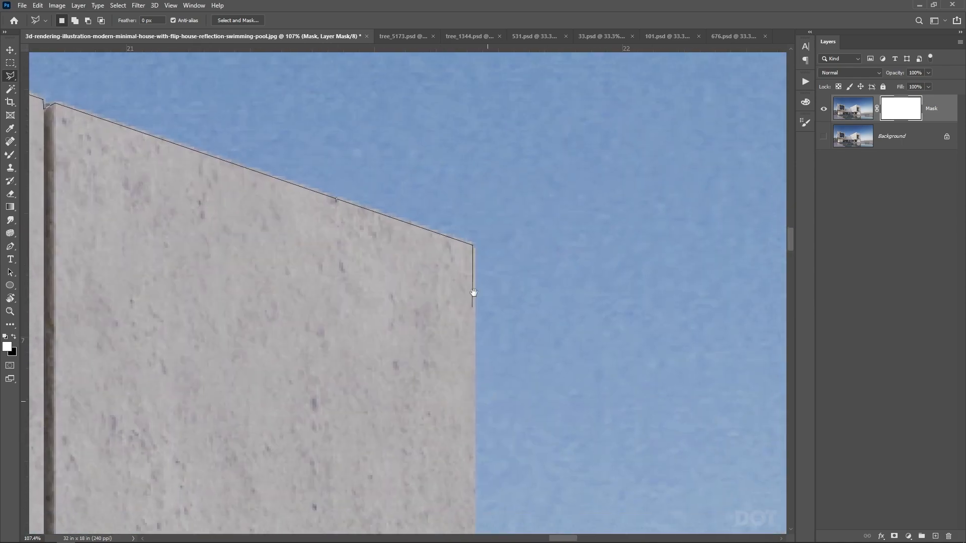
# Trace down the right block's far side past the horizontal joint and across the top of the slim pillar.
pyautogui.moveTo(473, 493); pyautogui.dragTo(427, 75)
pyautogui.click(368, 284)
pyautogui.click(338, 291)
pyautogui.click(369, 300)
pyautogui.moveTo(392, 462); pyautogui.dragTo(414, 60)
pyautogui.click(390, 340)
pyautogui.click(469, 332)
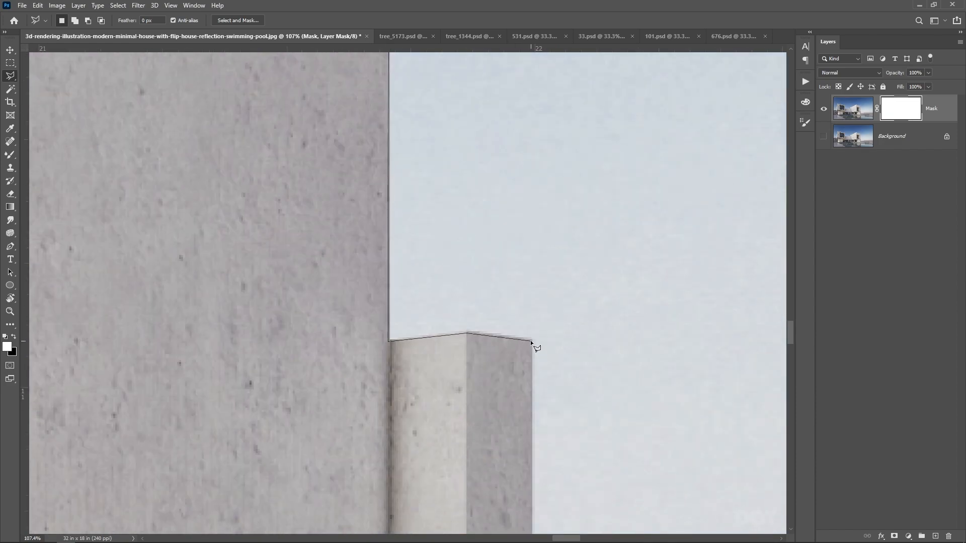
pyautogui.click(532, 341)
# Outline the pillar's side and the boundary wall's top edge, then close the selection around the whole sky.
pyautogui.moveTo(533, 503); pyautogui.dragTo(351, 66)
pyautogui.click(348, 245)
pyautogui.moveTo(729, 291); pyautogui.dragTo(108, 304)
pyautogui.moveTo(744, 272); pyautogui.dragTo(85, 299)
pyautogui.click(370, 231)
pyautogui.scroll(-10, 479, 332)
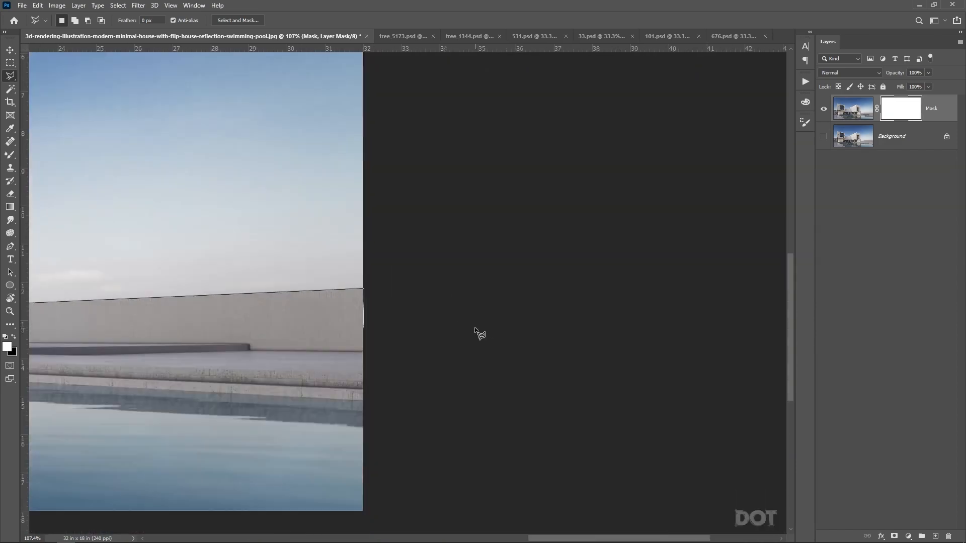
pyautogui.click(704, 108)
pyautogui.click(323, 99)
pyautogui.click(60, 107)
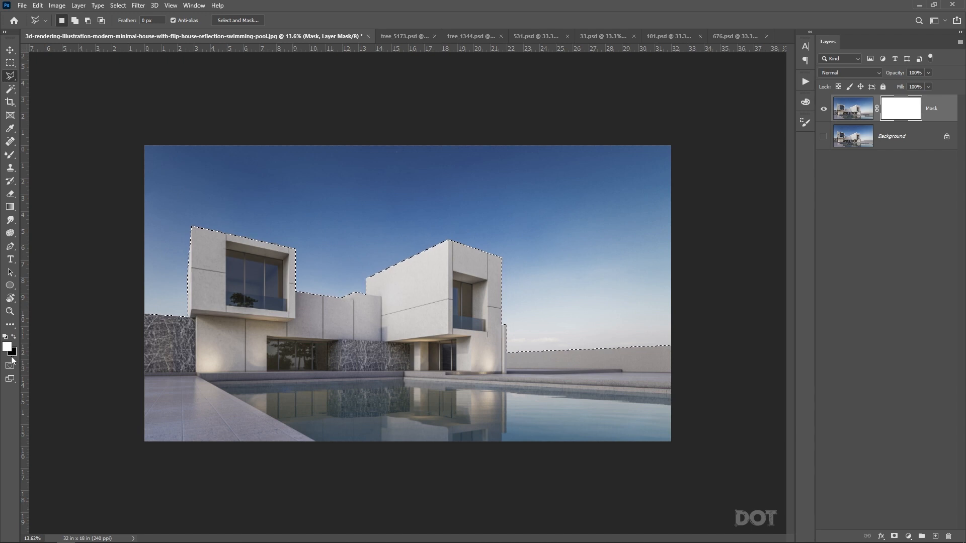
# Fill the selected sky area with black on the layer mask, deselect, and switch to the Move tool.
pyautogui.hotkey('ctrl', 'BackSpace')
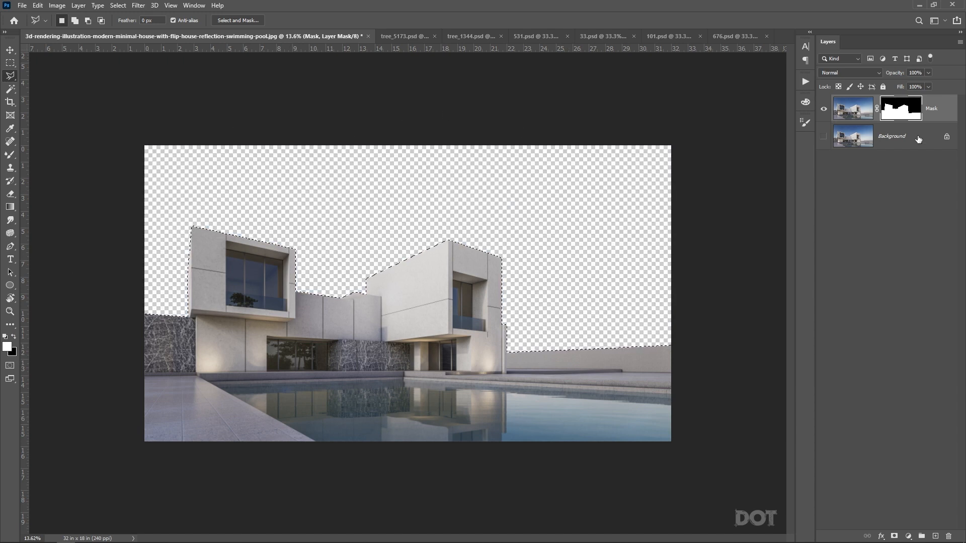
pyautogui.hotkey('ctrl', 'd')
pyautogui.click(10, 50)
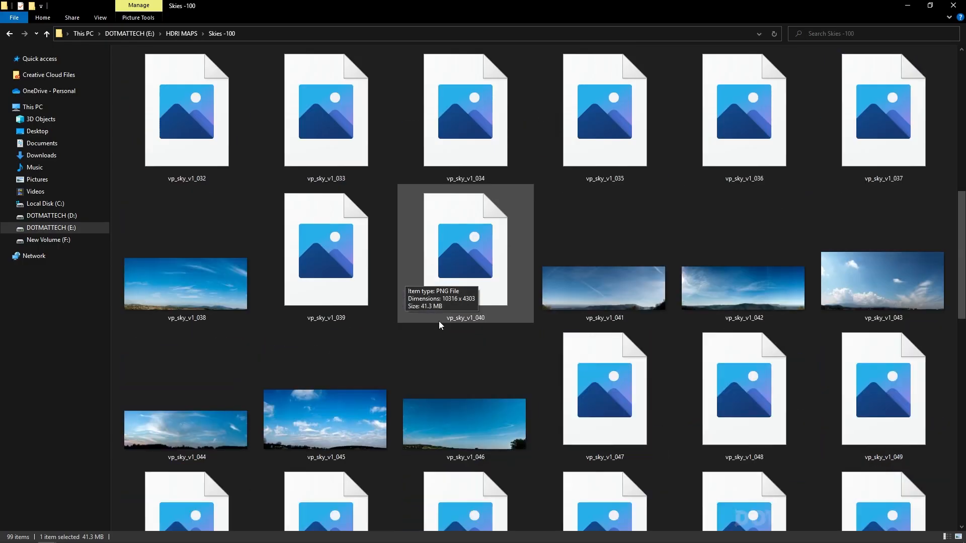
# Place vp_sky_v1_083 from the Skies -100 folder into the house image and put its layer beneath the Mask layer.
pyautogui.scroll(-10, 444, 325)
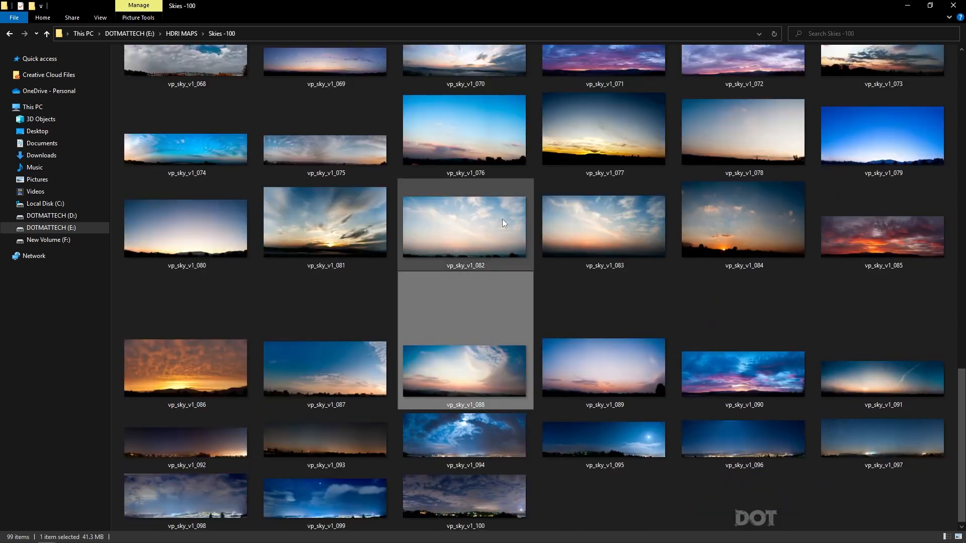
pyautogui.scroll(3, 526, 271)
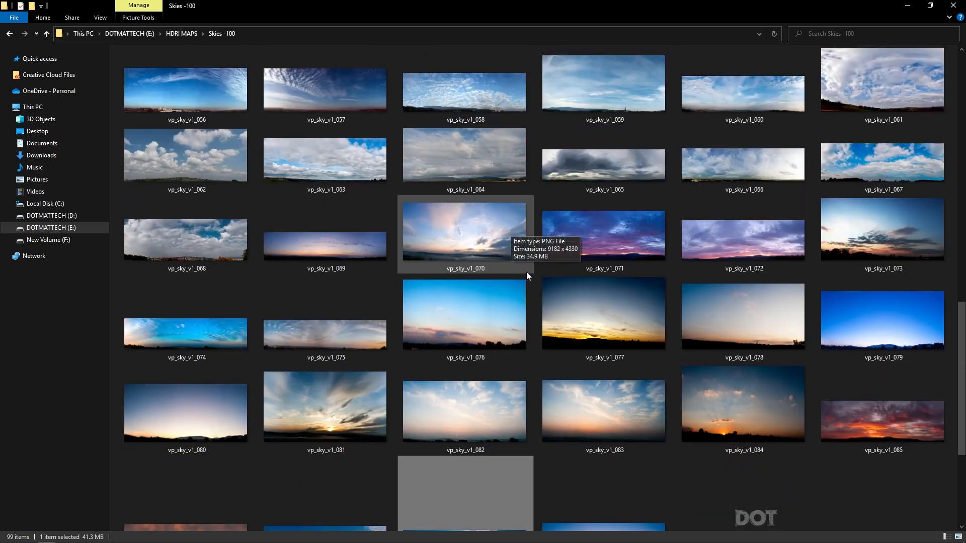
pyautogui.moveTo(605, 392); pyautogui.dragTo(606, 420)
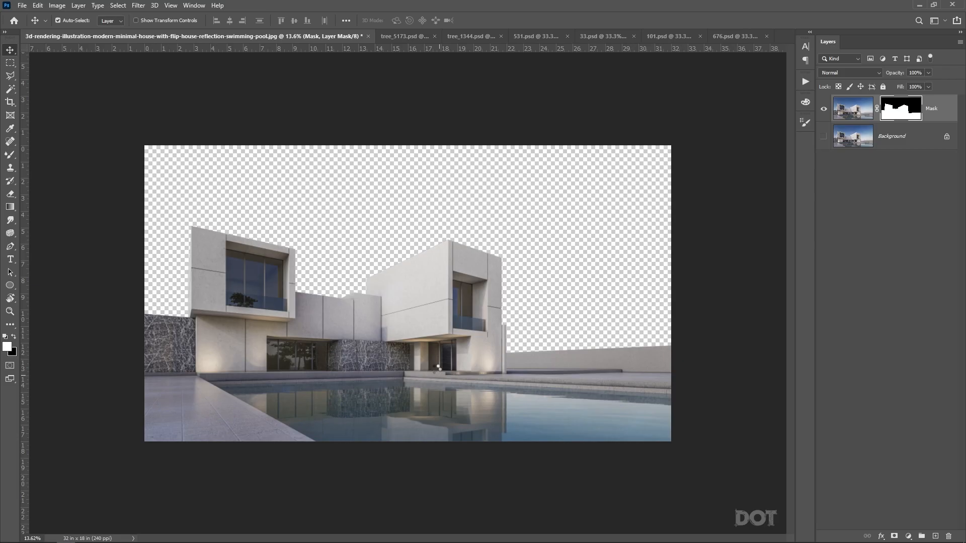
pyautogui.moveTo(453, 300); pyautogui.dragTo(455, 279)
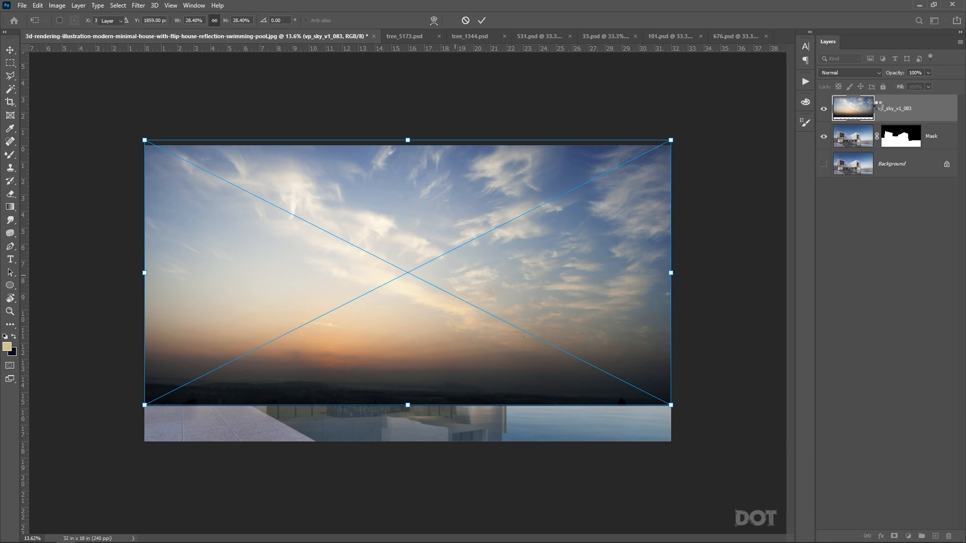
pyautogui.press('Return')
pyautogui.moveTo(913, 112); pyautogui.dragTo(911, 148)
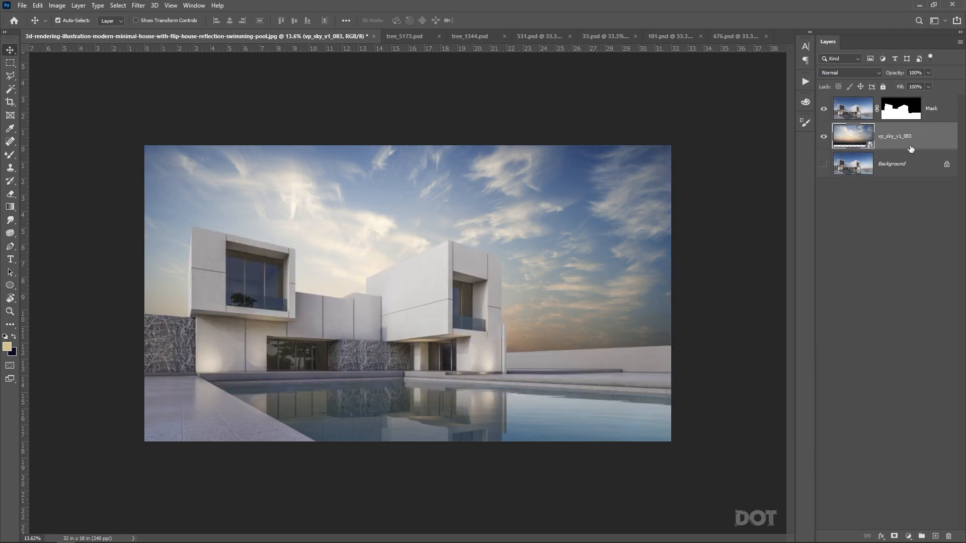
# Shift the sky image slightly upward so it still fills the area behind the house down to the boundary wall.
pyautogui.moveTo(395, 228); pyautogui.dragTo(388, 186)
pyautogui.scroll(5, 545, 342)
pyautogui.moveTo(483, 319); pyautogui.dragTo(487, 257)
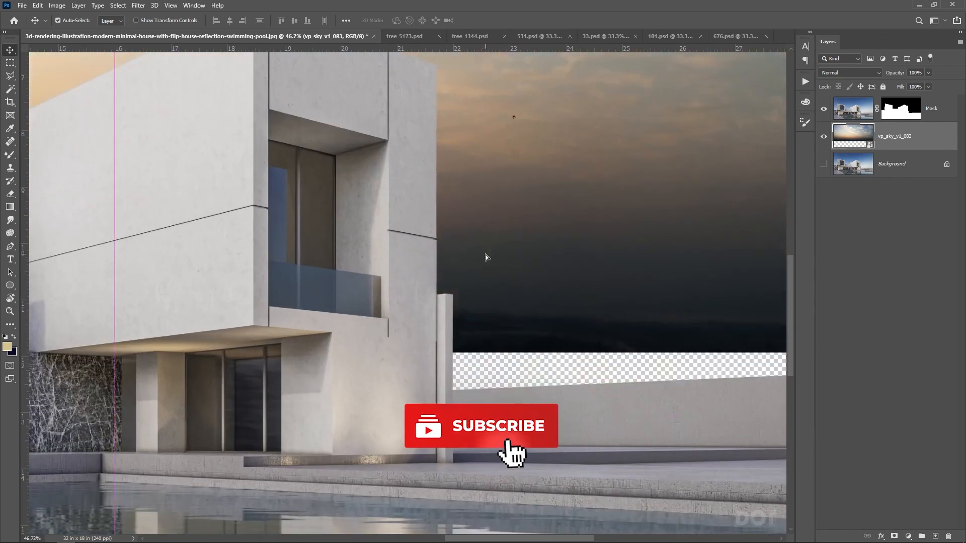
pyautogui.moveTo(534, 121); pyautogui.dragTo(538, 171)
pyautogui.scroll(-5, 523, 231)
pyautogui.moveTo(525, 202); pyautogui.dragTo(526, 231)
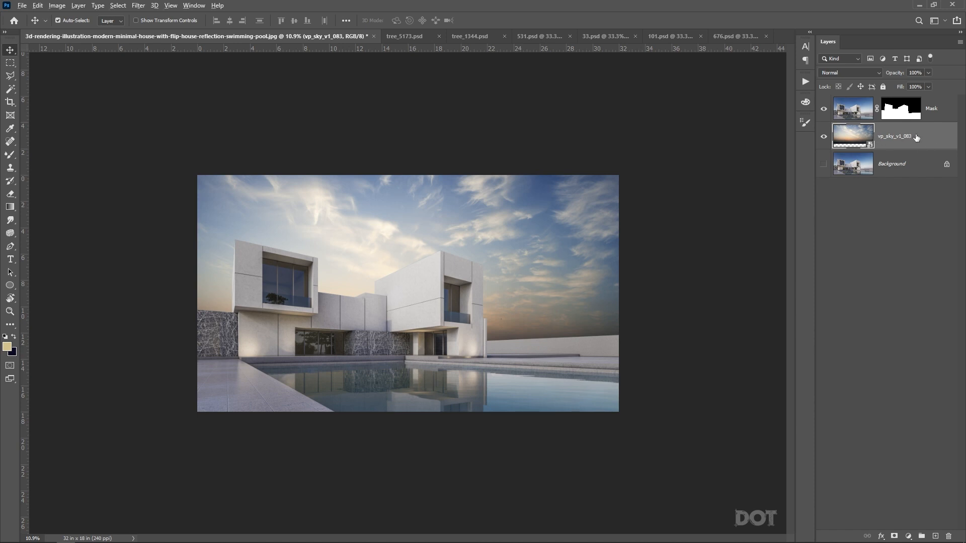
# Duplicate the vp_sky_v1_083 layer above the Mask layer, flip the copy vertically and lower it over the pool.
pyautogui.moveTo(916, 137); pyautogui.dragTo(905, 97)
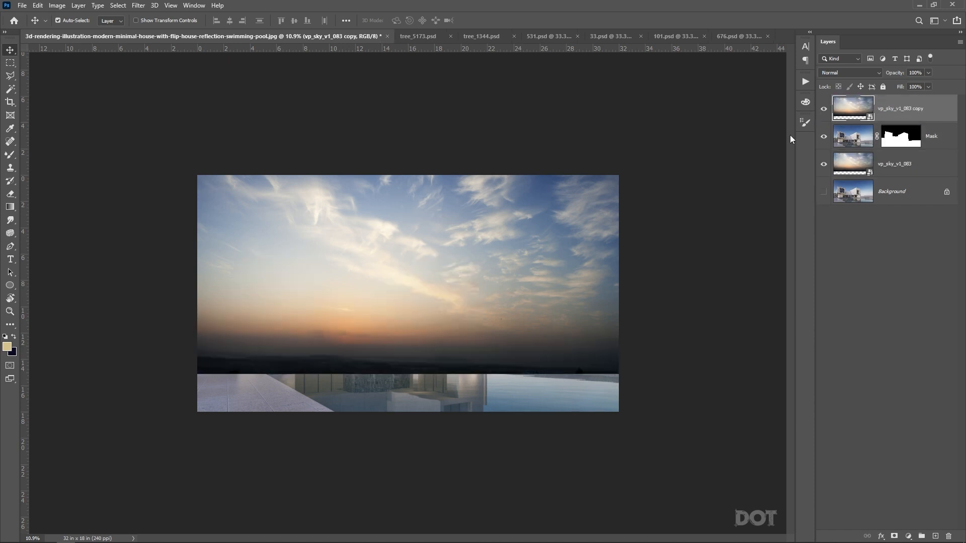
pyautogui.hotkey('ctrl', 't')
pyautogui.rightClick(423, 237)
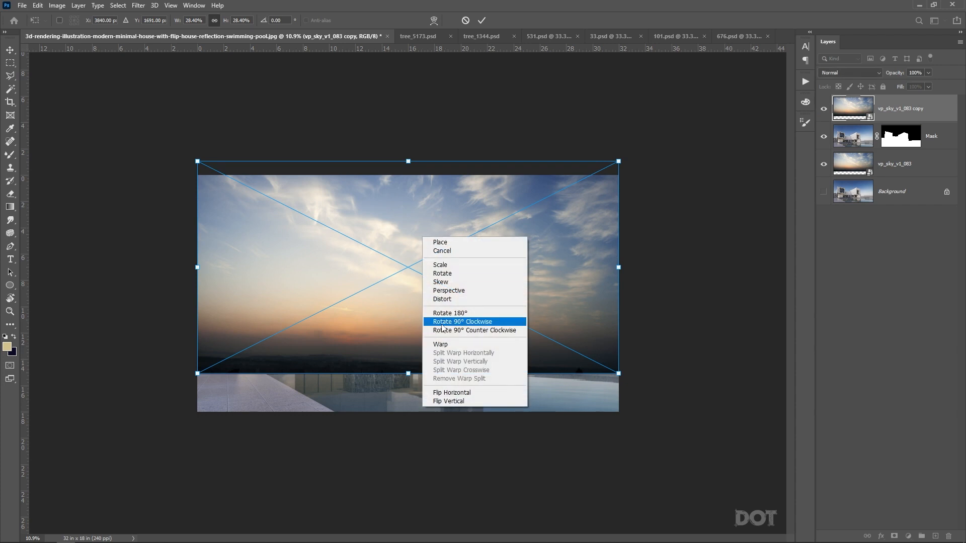
pyautogui.click(449, 402)
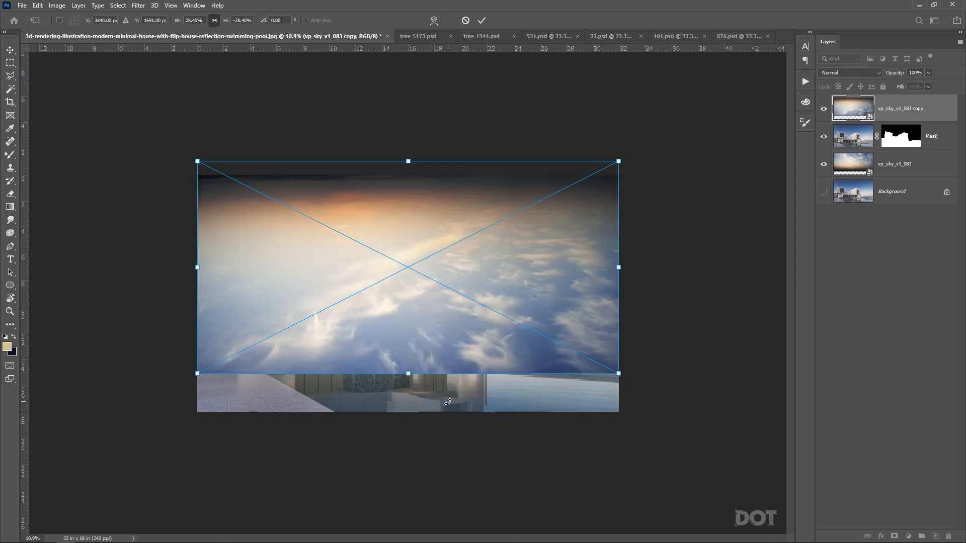
pyautogui.moveTo(465, 278); pyautogui.dragTo(468, 316)
pyautogui.press('Return')
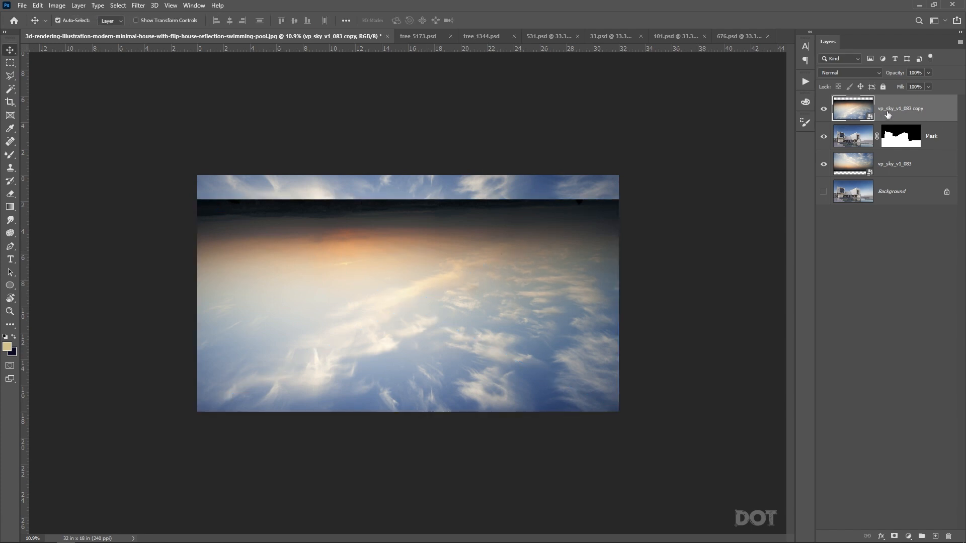
# Rasterize the flipped sky copy and erase it everywhere above the pool with a 2200 px Eraser at 96% opacity.
pyautogui.rightClick(888, 115)
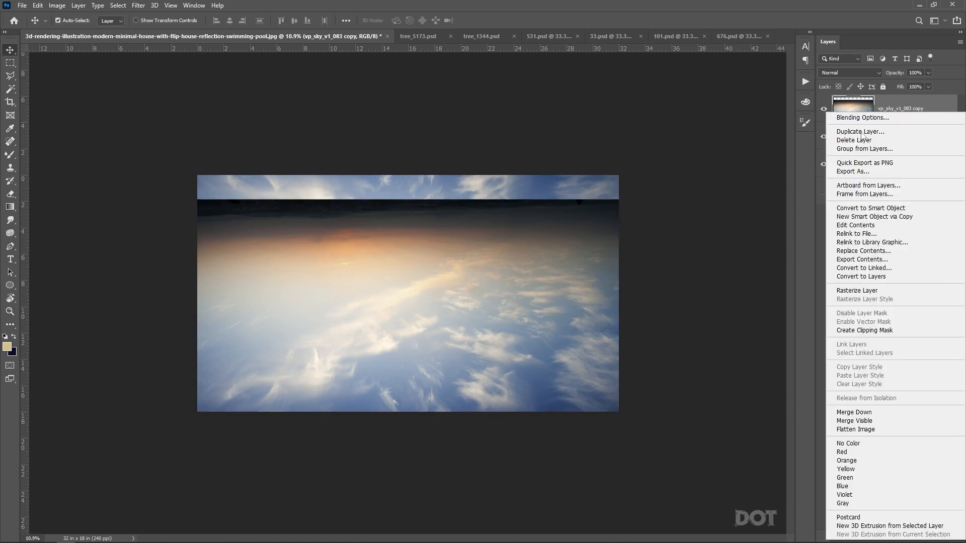
pyautogui.click(856, 291)
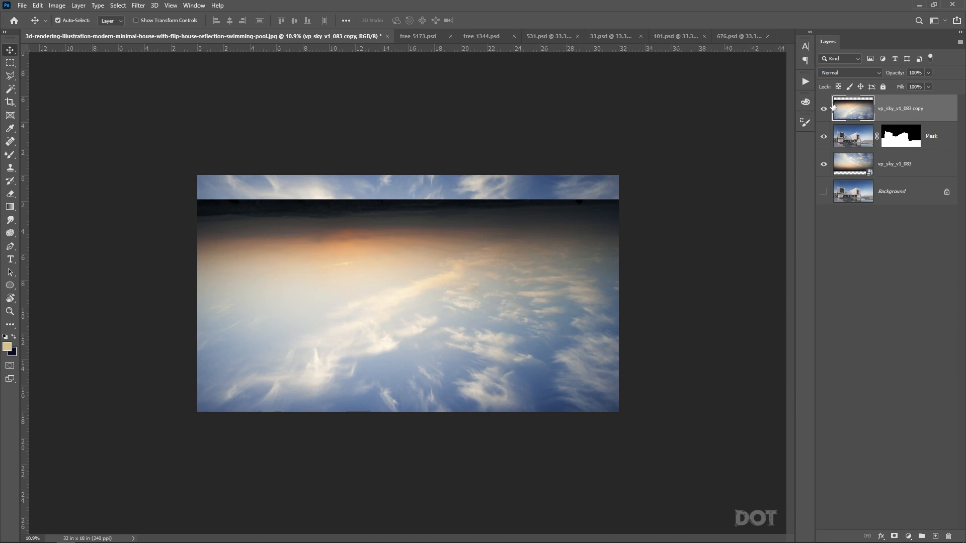
pyautogui.press('e')
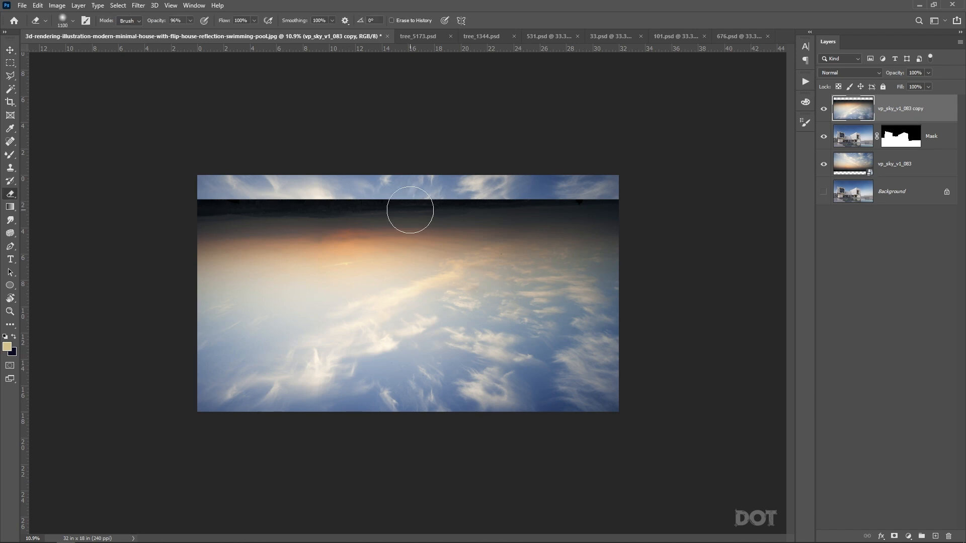
pyautogui.rightClick(372, 193)
pyautogui.doubleClick(436, 279)
pyautogui.press(']')
pyautogui.press(']')
pyautogui.press(']')
pyautogui.press(']')
pyautogui.press(']')
pyautogui.press(']')
pyautogui.press(']')
pyautogui.press(']')
pyautogui.press(']')
pyautogui.press(']')
pyautogui.press(']')
pyautogui.moveTo(232, 219)
pyautogui.mouseDown()
pyautogui.moveTo(631, 222)
pyautogui.moveTo(215, 224)
pyautogui.moveTo(731, 203)
pyautogui.moveTo(697, 203)
pyautogui.moveTo(507, 321)
pyautogui.moveTo(644, 300)
pyautogui.mouseUp()
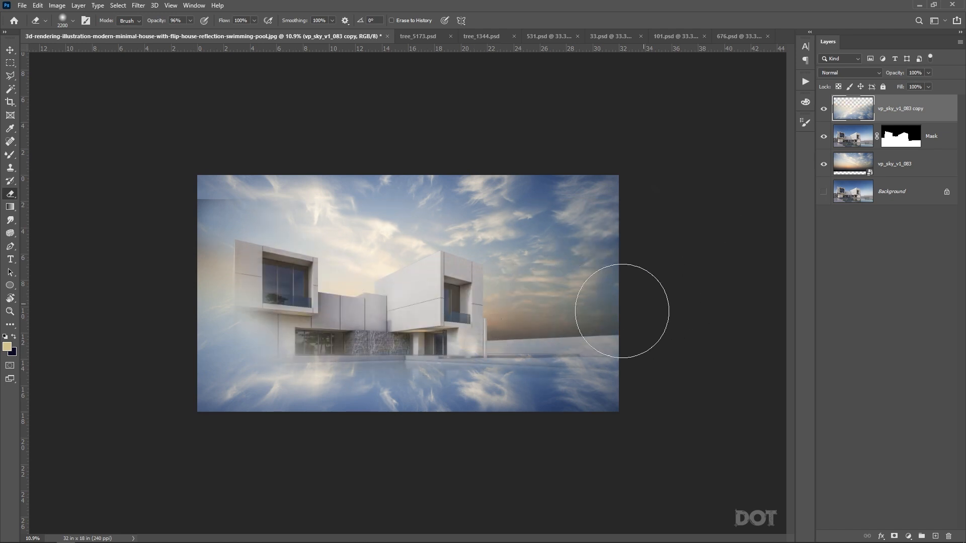
pyautogui.moveTo(292, 307)
pyautogui.mouseDown()
pyautogui.moveTo(123, 331)
pyautogui.moveTo(244, 296)
pyautogui.moveTo(314, 260)
pyautogui.moveTo(186, 213)
pyautogui.moveTo(204, 204)
pyautogui.moveTo(186, 202)
pyautogui.moveTo(487, 247)
pyautogui.moveTo(634, 259)
pyautogui.moveTo(694, 250)
pyautogui.mouseUp()
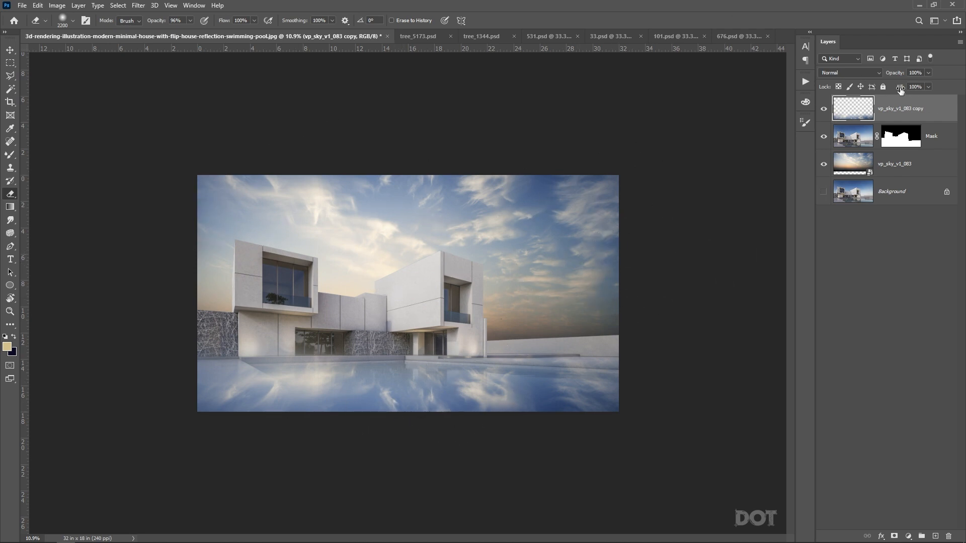
# Lower the flipped sky's fill to 23% and split its Blend If values for This Layer to 0/107 and 194/255.
pyautogui.moveTo(900, 89); pyautogui.dragTo(783, 111)
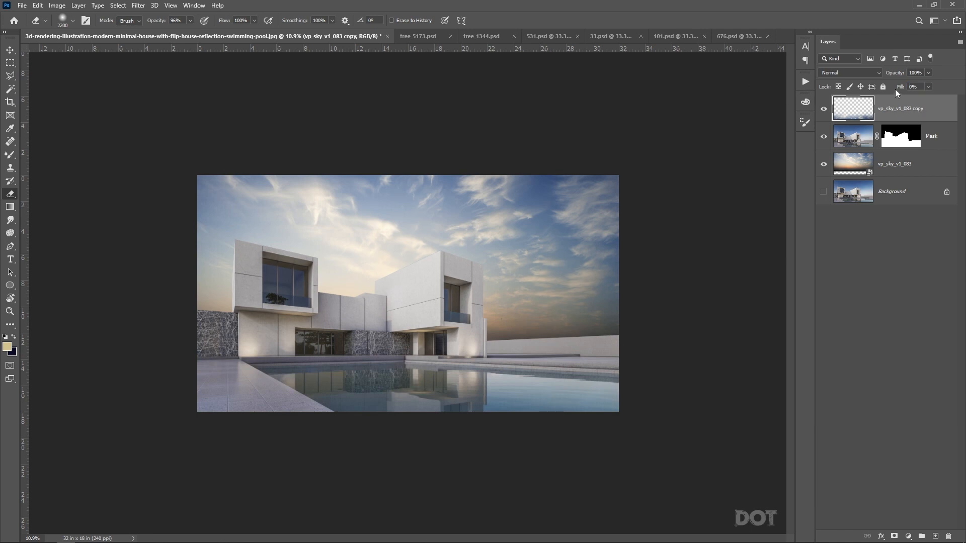
pyautogui.moveTo(900, 89); pyautogui.dragTo(911, 89)
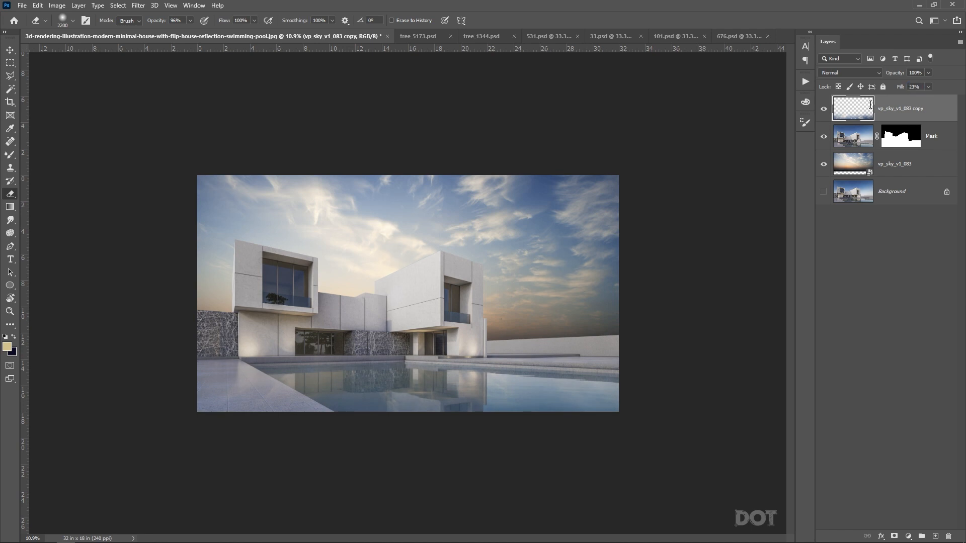
pyautogui.doubleClick(940, 107)
pyautogui.moveTo(692, 272); pyautogui.dragTo(662, 107)
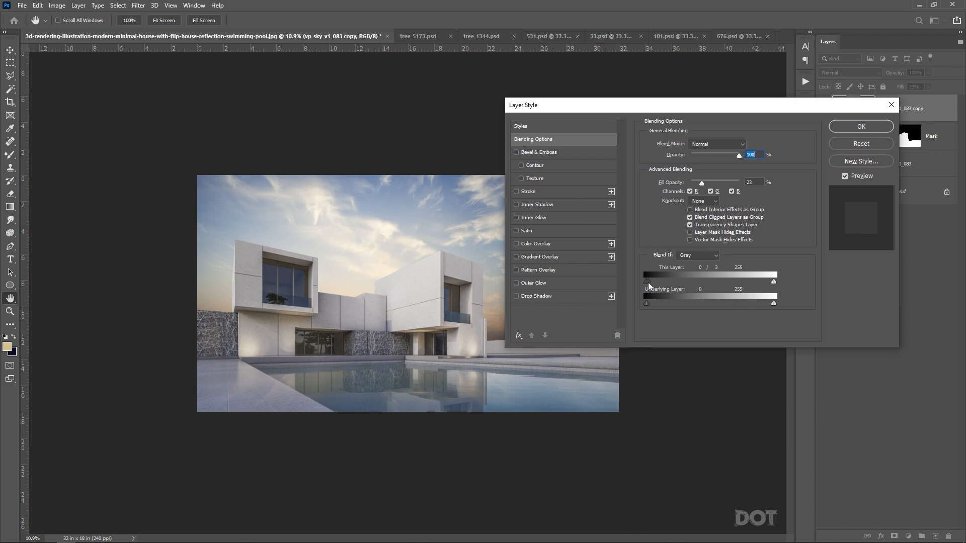
pyautogui.moveTo(648, 283); pyautogui.dragTo(691, 282)
pyautogui.moveTo(773, 286); pyautogui.dragTo(725, 290)
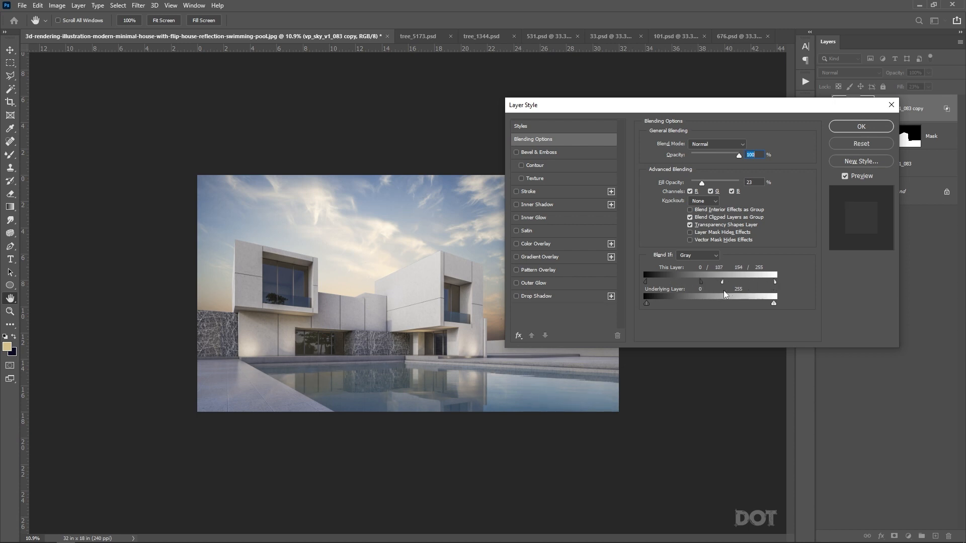
pyautogui.press('Return')
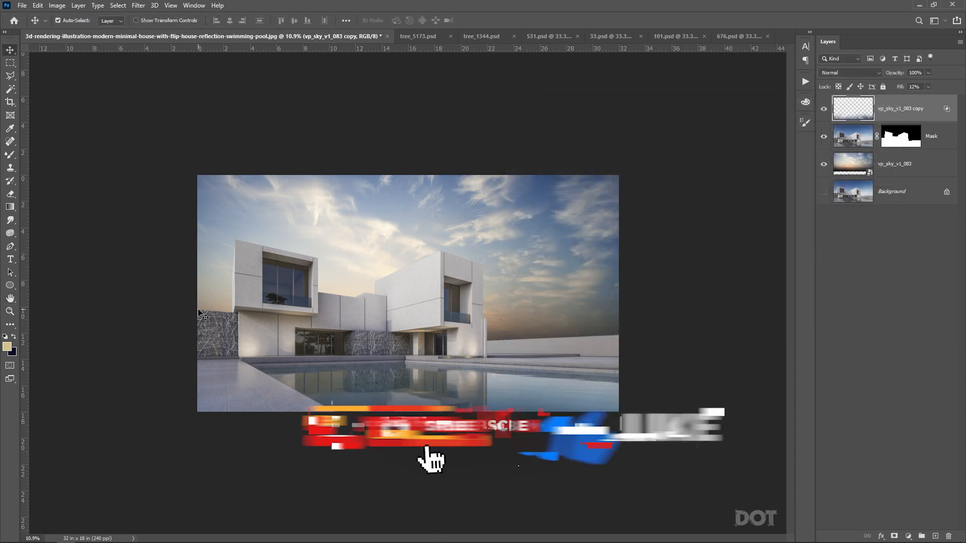
# Bring the garden layer from tree_5173.psd into the house image and put it beneath the Mask layer.
pyautogui.click(478, 36)
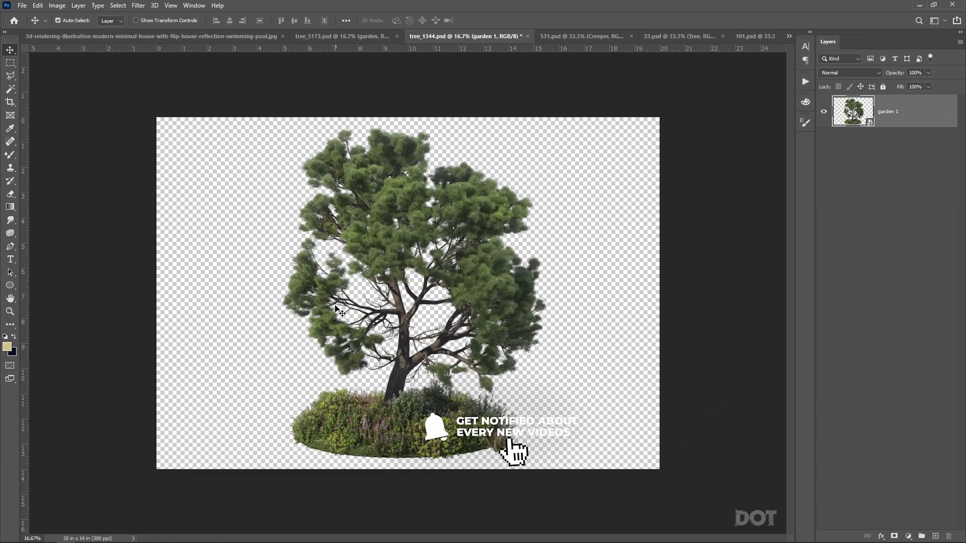
pyautogui.click(566, 38)
pyautogui.click(677, 35)
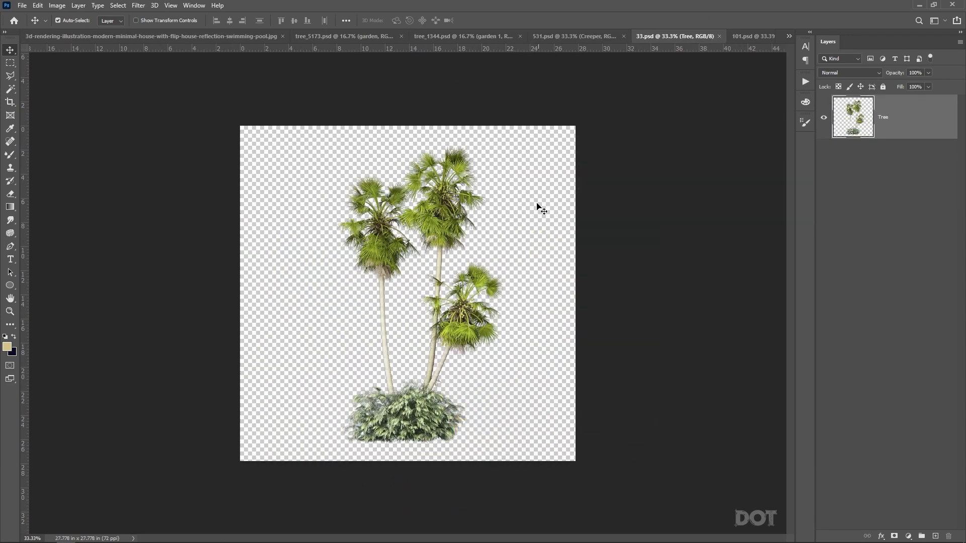
pyautogui.click(729, 37)
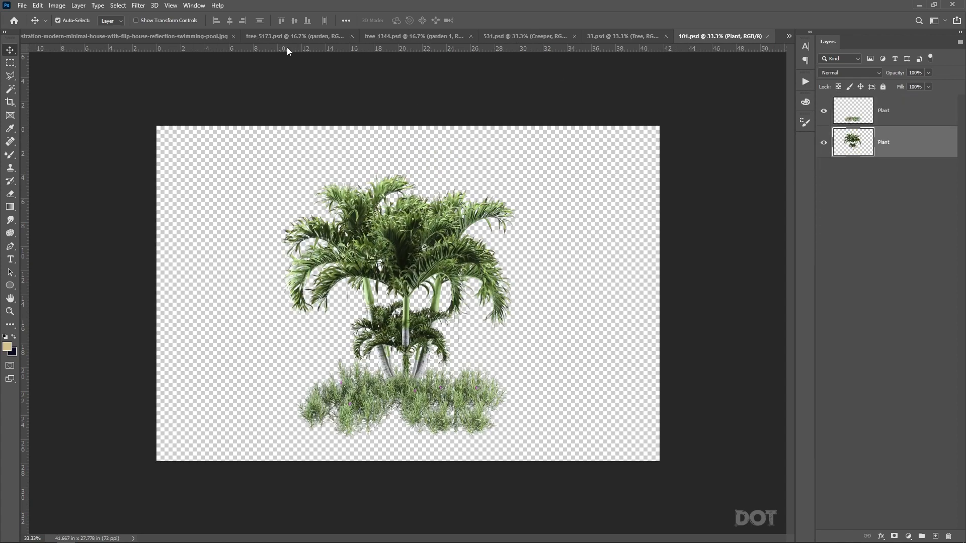
pyautogui.click(294, 37)
pyautogui.moveTo(376, 309); pyautogui.dragTo(263, 43)
pyautogui.moveTo(136, 31); pyautogui.dragTo(531, 310)
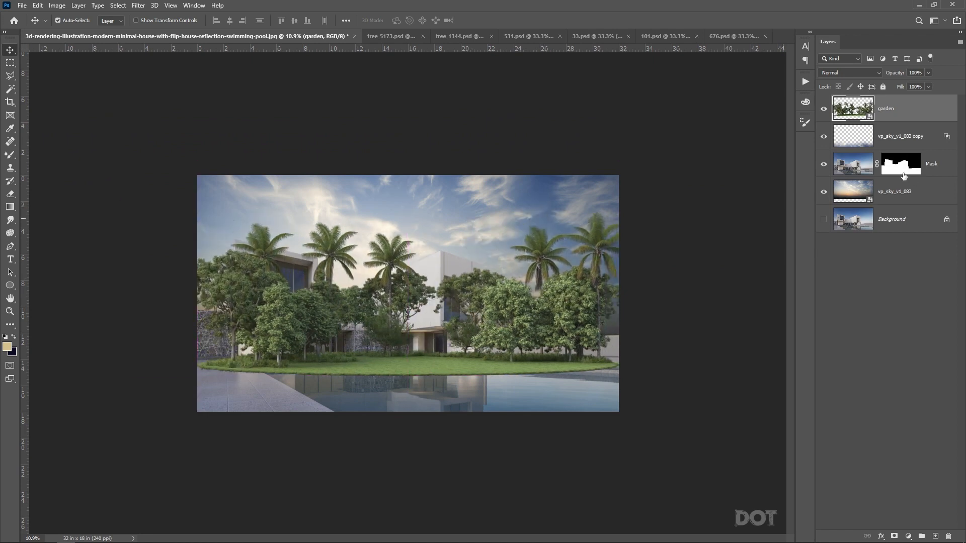
pyautogui.moveTo(919, 109); pyautogui.dragTo(921, 184)
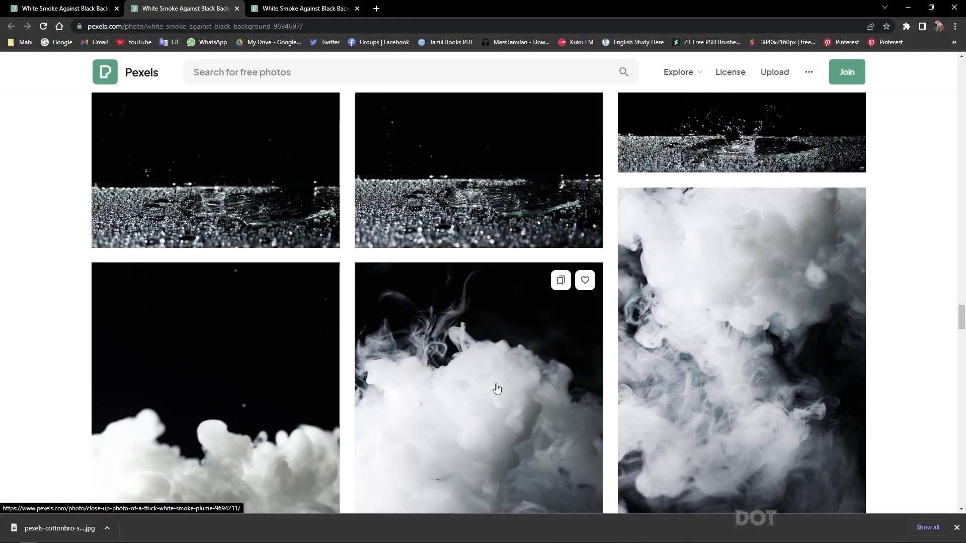
# Place the Pexels smoke photo 9694697 above all layers of the house image and enlarge it to cover the canvas.
pyautogui.scroll(-2, 271, 298)
pyautogui.scroll(-10, 270, 298)
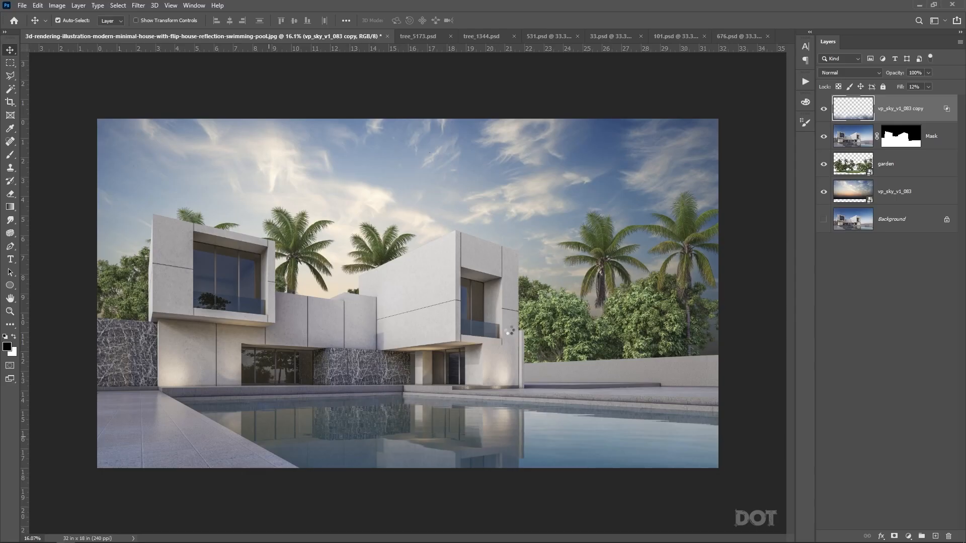
pyautogui.hotkey('ctrl', 't')
pyautogui.moveTo(523, 119); pyautogui.dragTo(689, 13)
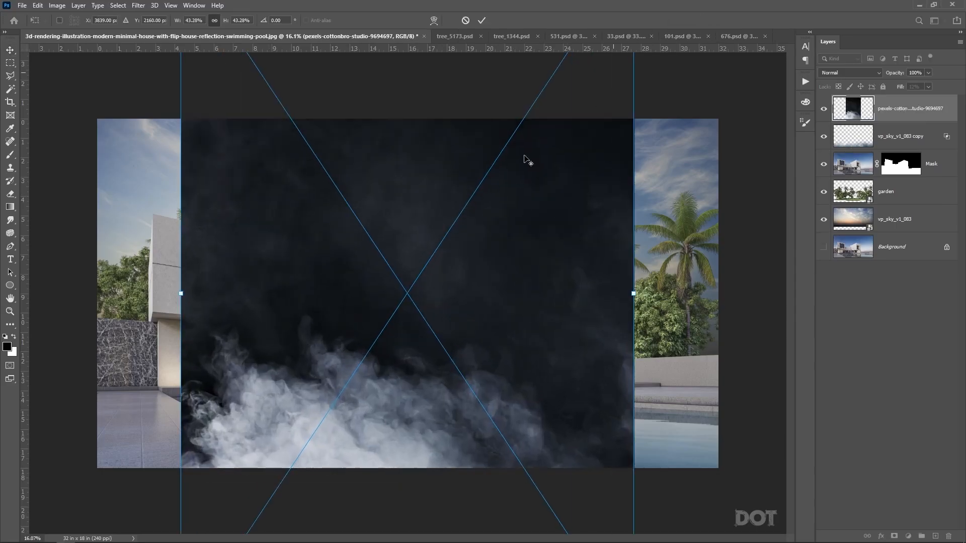
pyautogui.hotkey('ctrl', '0')
pyautogui.moveTo(524, 119); pyautogui.dragTo(578, 80)
pyautogui.press('Return')
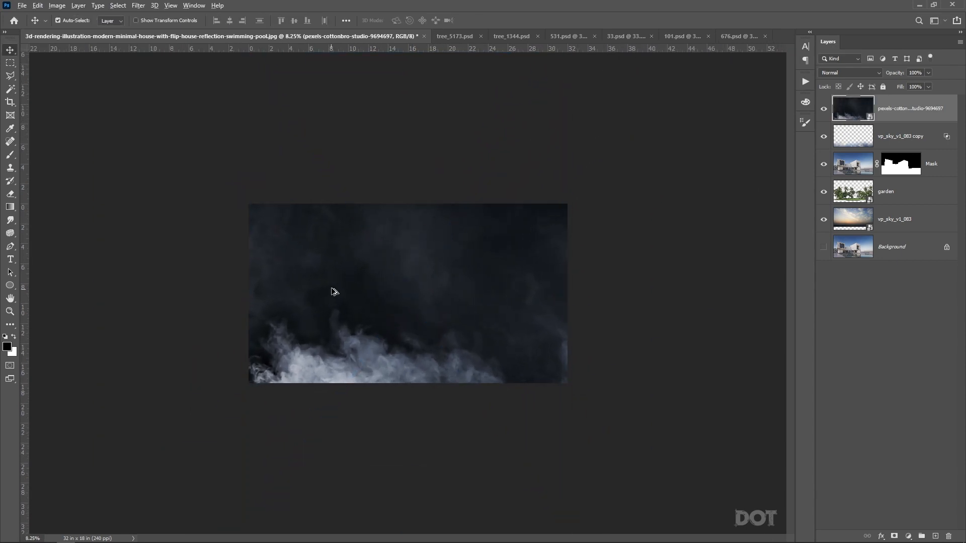
pyautogui.hotkey('ctrl', '0')
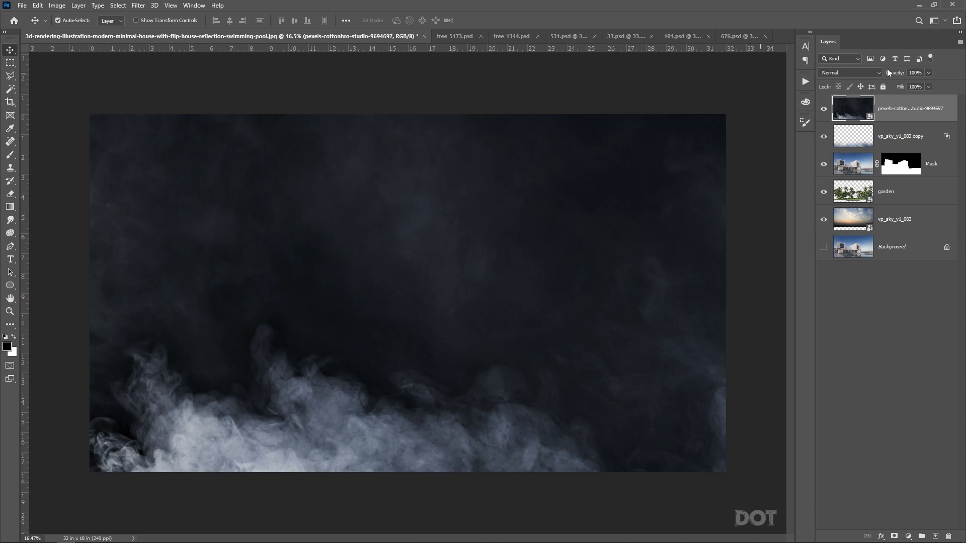
# Set the smoke layer's blend mode to Screen and move it up so the smoke covers the house.
pyautogui.click(843, 71)
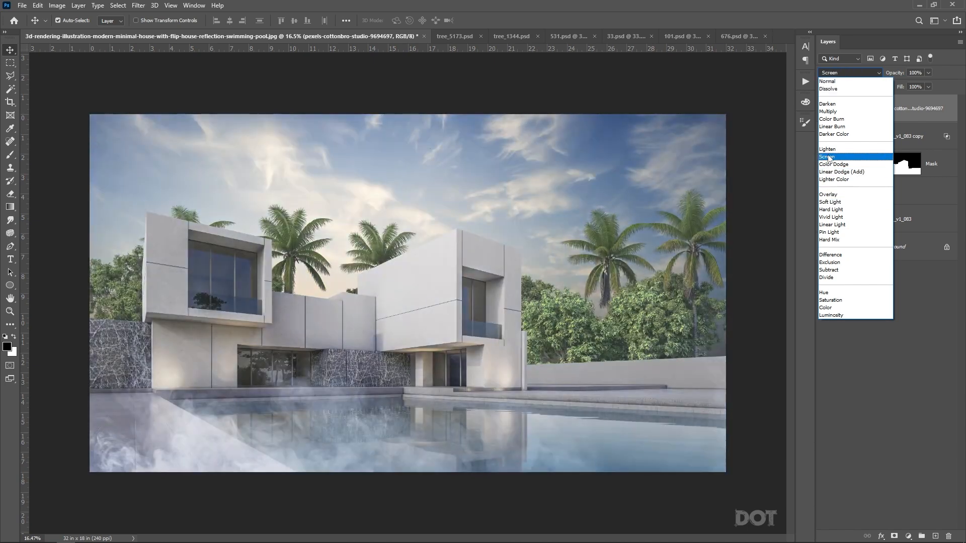
pyautogui.click(828, 158)
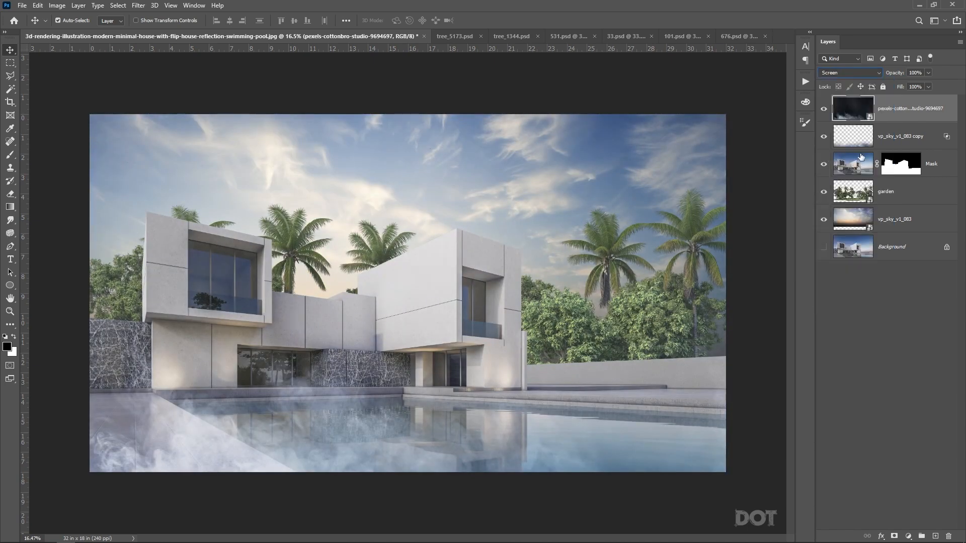
pyautogui.moveTo(323, 442); pyautogui.dragTo(266, 218)
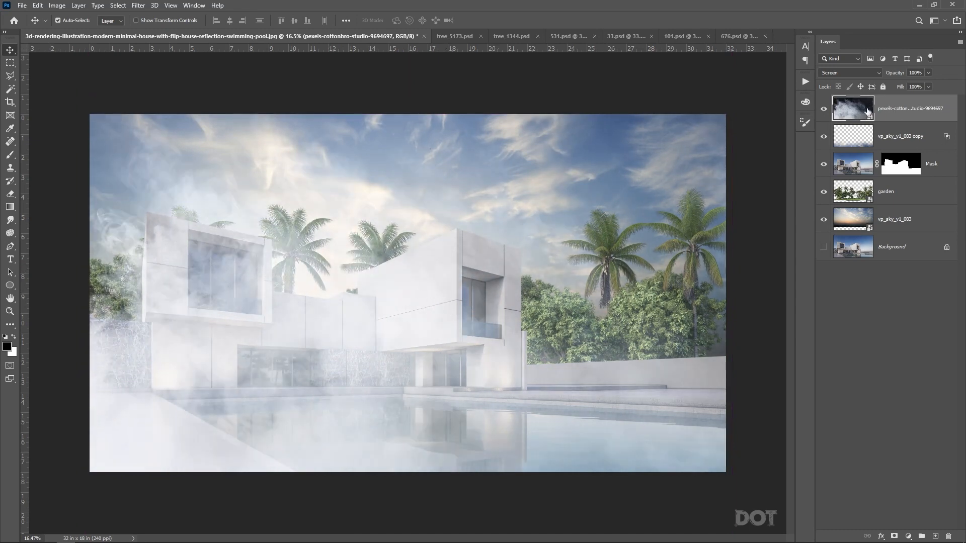
# Duplicate the smoke layer beneath the Mask layer and nudge the copy slightly upward behind the house.
pyautogui.moveTo(889, 115); pyautogui.dragTo(885, 179)
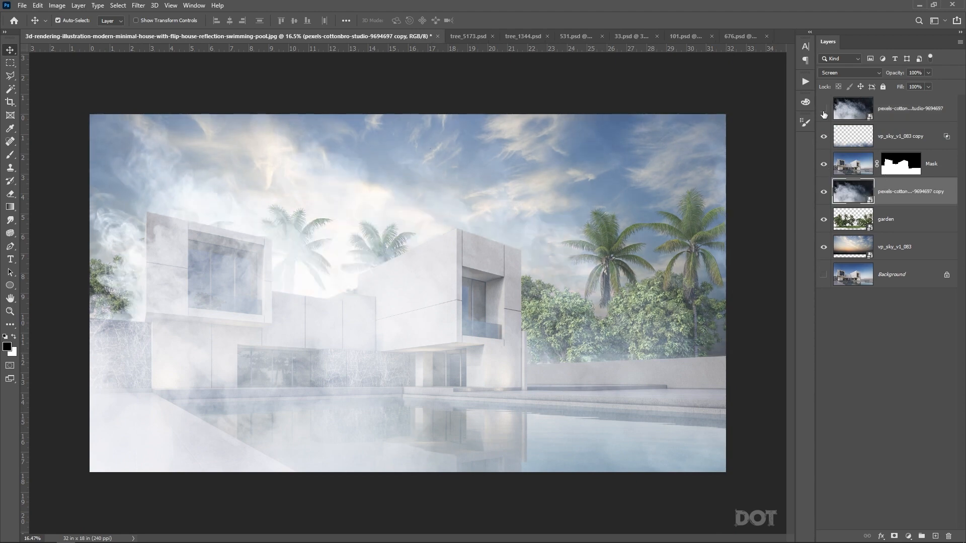
pyautogui.click(824, 109)
pyautogui.moveTo(341, 182)
pyautogui.mouseDown()
pyautogui.moveTo(339, 122)
pyautogui.moveTo(331, 195)
pyautogui.moveTo(332, 176)
pyautogui.mouseUp()
pyautogui.click(824, 108)
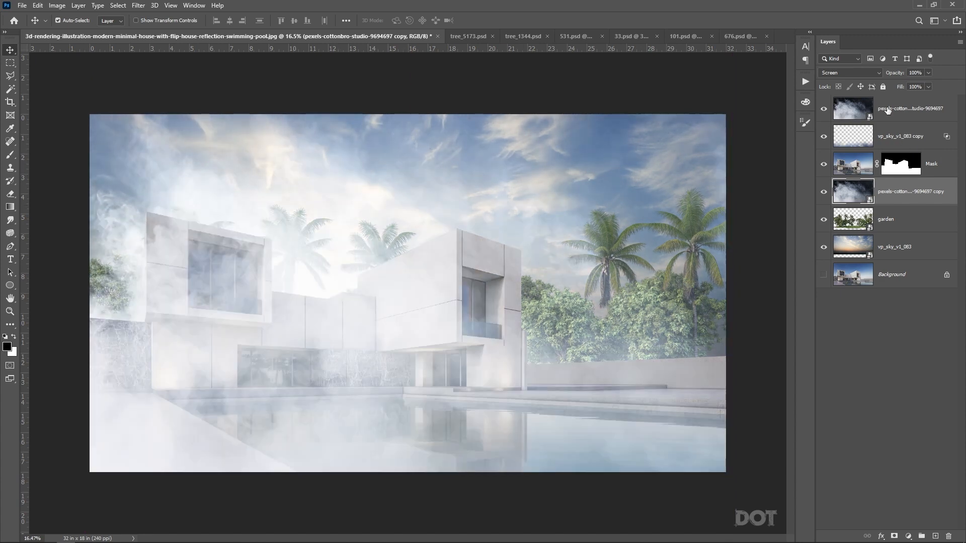
# Flip the top smoke layer horizontally and lower it over the pool, with its opacity set to 53%.
pyautogui.click(888, 111)
pyautogui.moveTo(355, 212); pyautogui.dragTo(352, 326)
pyautogui.hotkey('ctrl', 't')
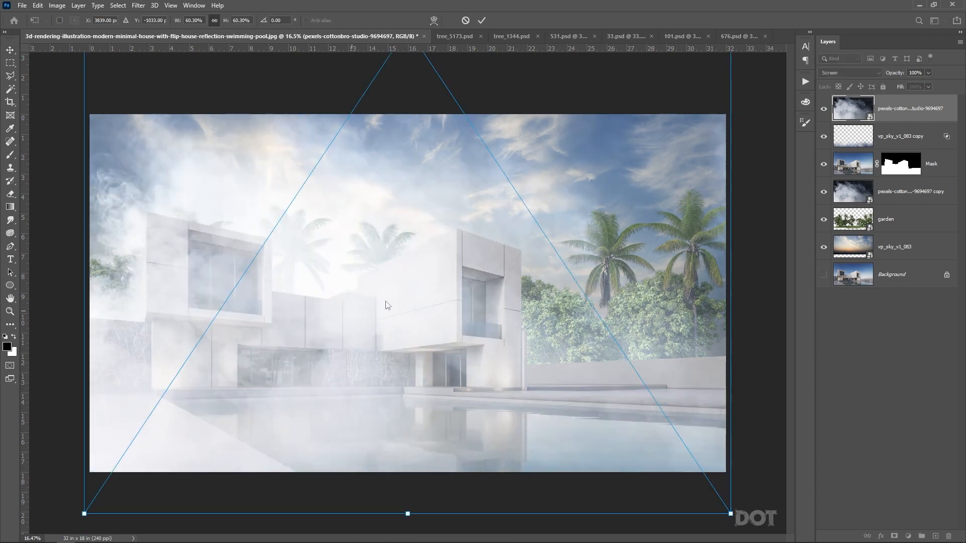
pyautogui.rightClick(351, 310)
pyautogui.click(381, 464)
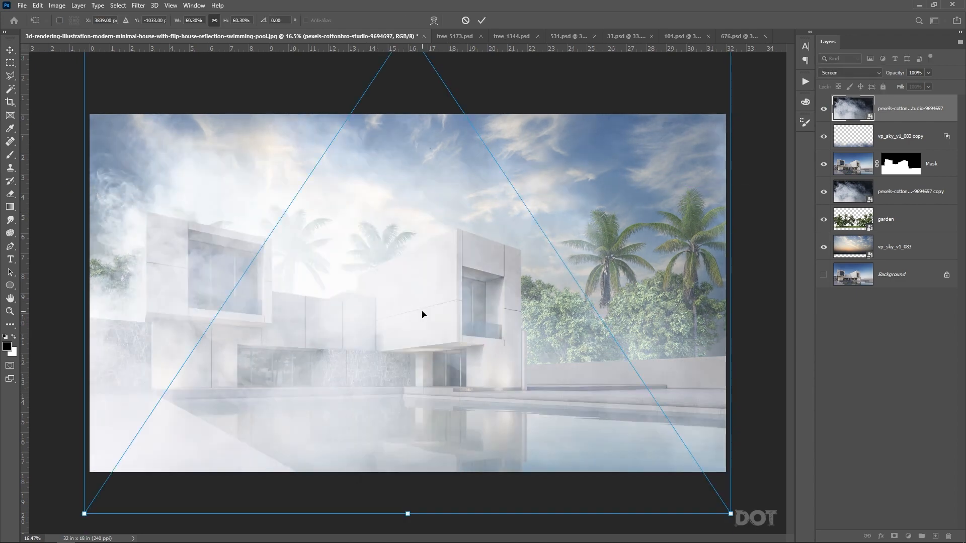
pyautogui.rightClick(411, 270)
pyautogui.click(429, 423)
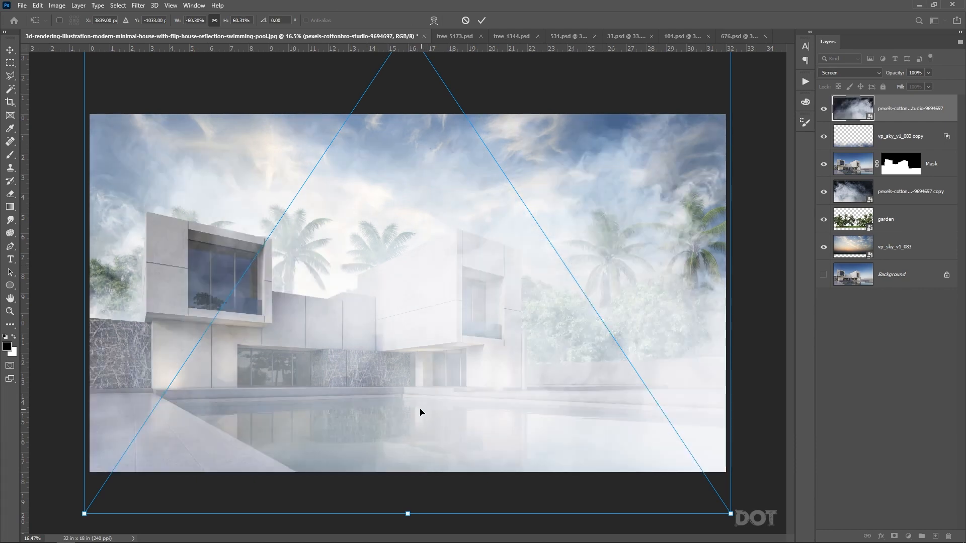
pyautogui.moveTo(476, 166); pyautogui.dragTo(456, 276)
pyautogui.press('Return')
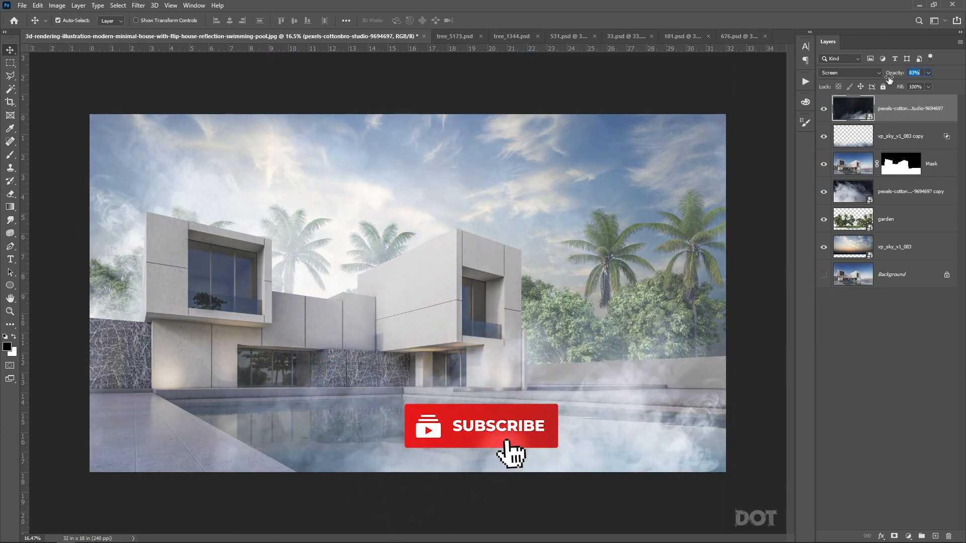
pyautogui.moveTo(894, 75); pyautogui.dragTo(870, 85)
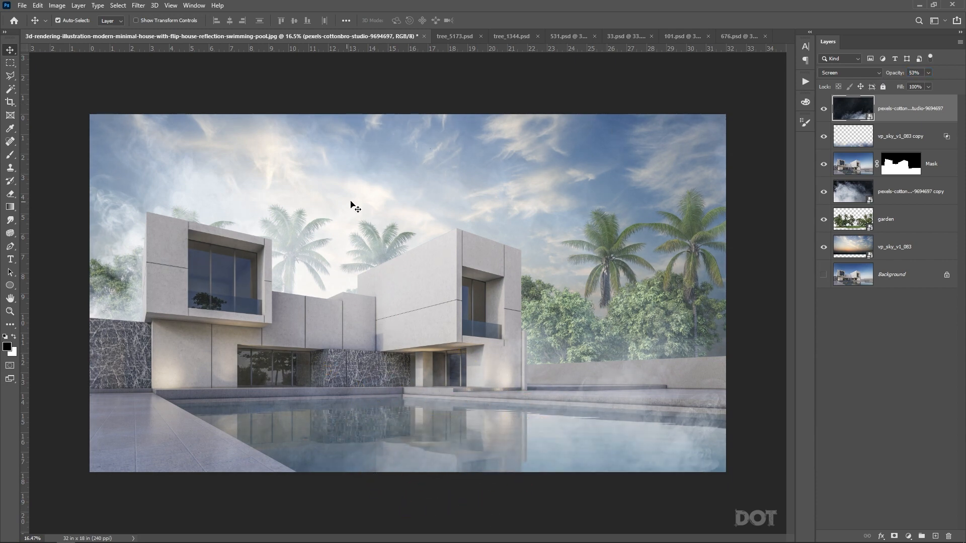
# Transform the smoke copy behind the house, shifting it slightly downward.
pyautogui.click(913, 197)
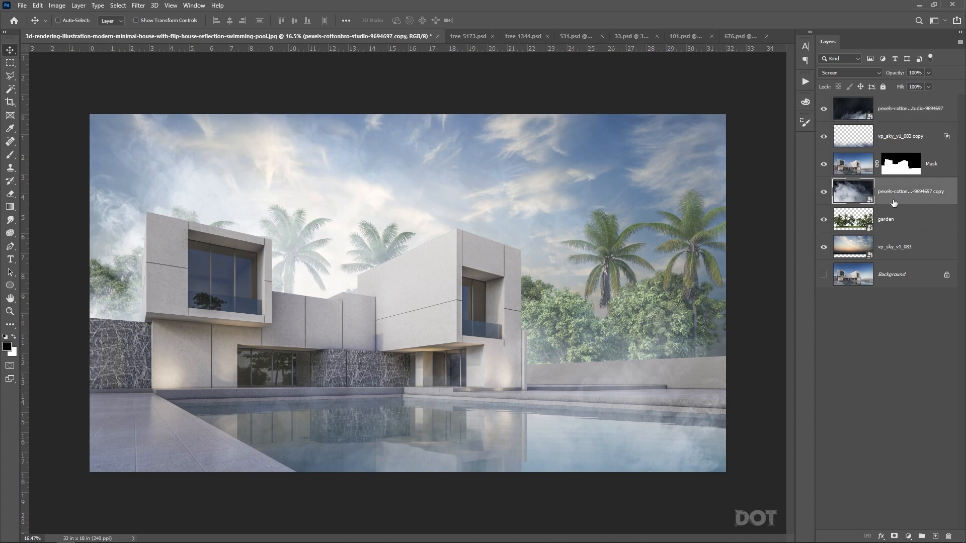
pyautogui.hotkey('ctrl', 't')
pyautogui.moveTo(564, 217)
pyautogui.mouseDown()
pyautogui.moveTo(563, 197)
pyautogui.moveTo(561, 224)
pyautogui.mouseUp()
pyautogui.press('Return')
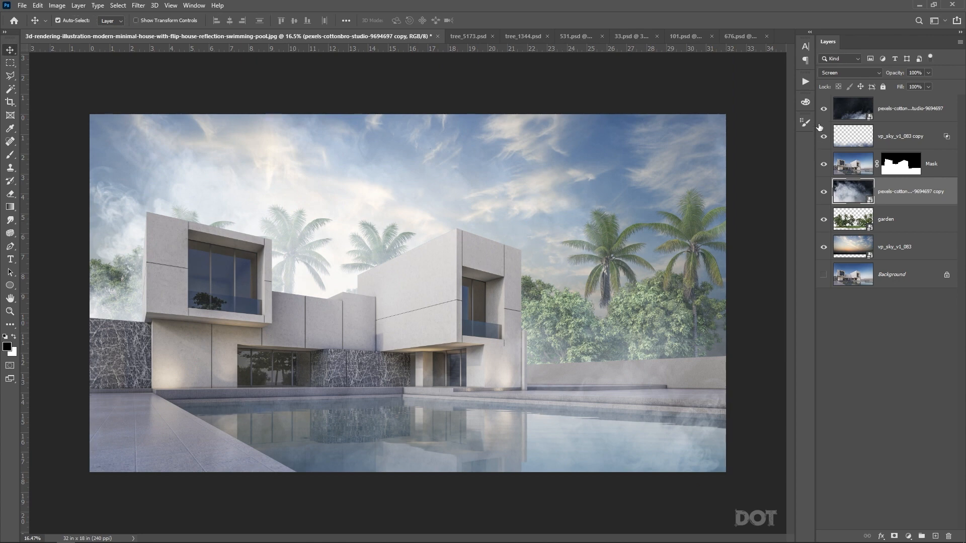
# Toggle both smoke layers off and back on to compare the scene with and without the smoke.
pyautogui.click(824, 111)
pyautogui.click(824, 192)
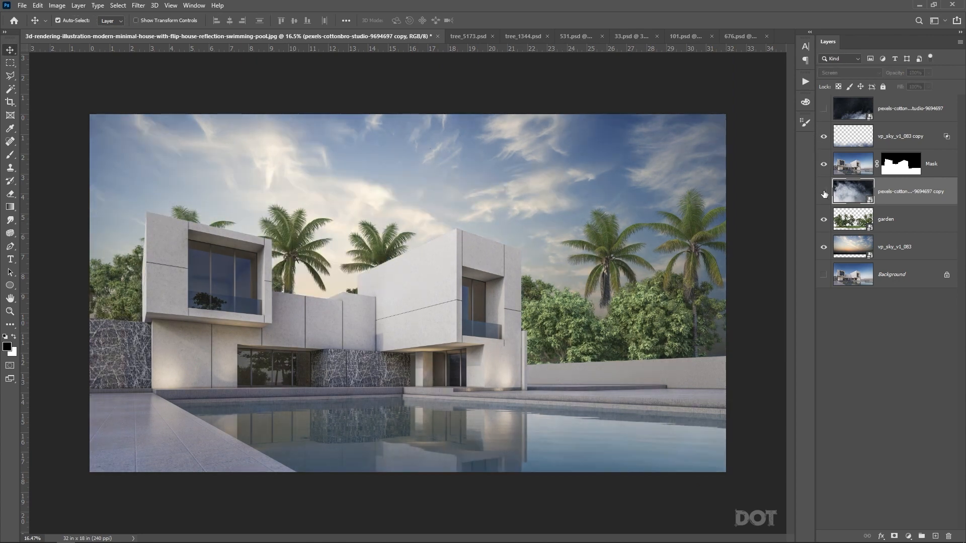
pyautogui.click(824, 109)
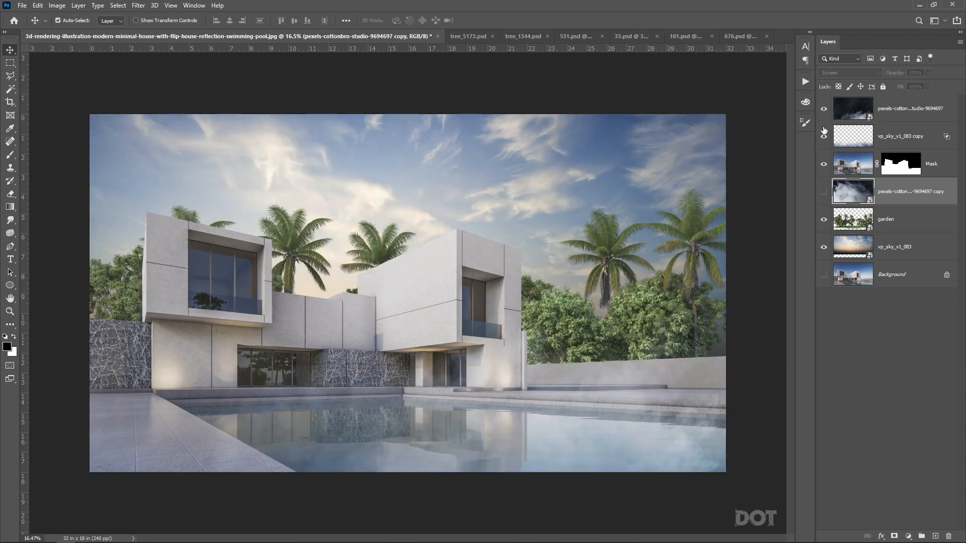
pyautogui.click(824, 193)
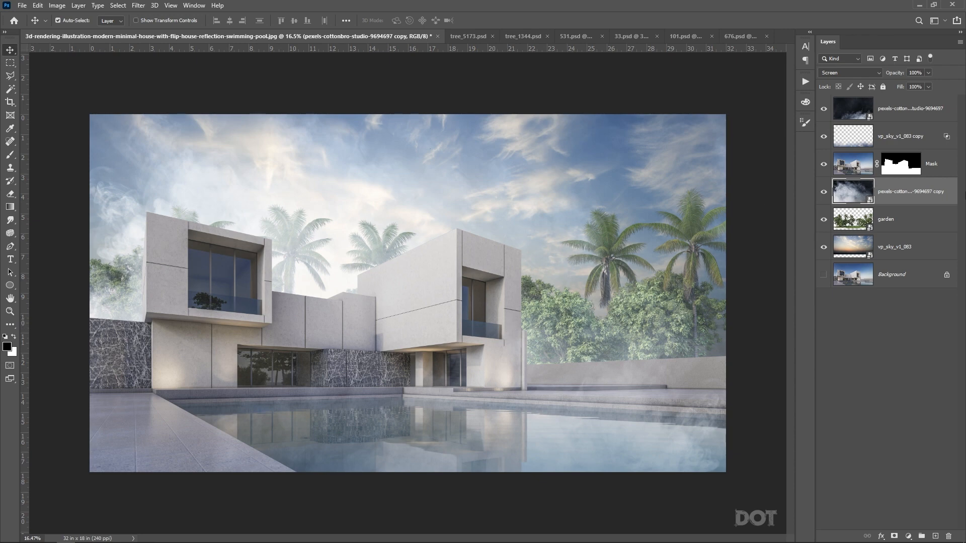
# Add a Solid Color fill layer above the top smoke layer in deep blue, hex 0b2ab1.
pyautogui.click(923, 109)
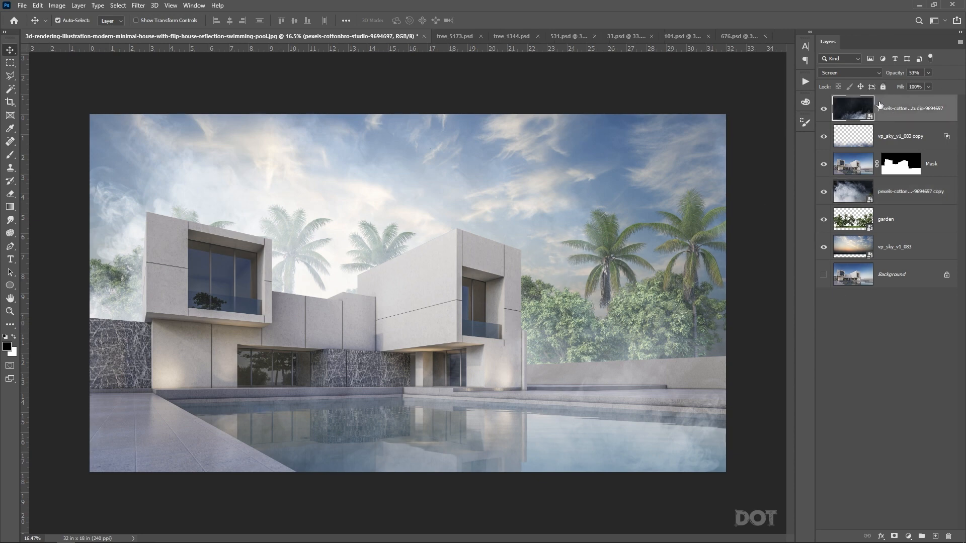
pyautogui.click(908, 536)
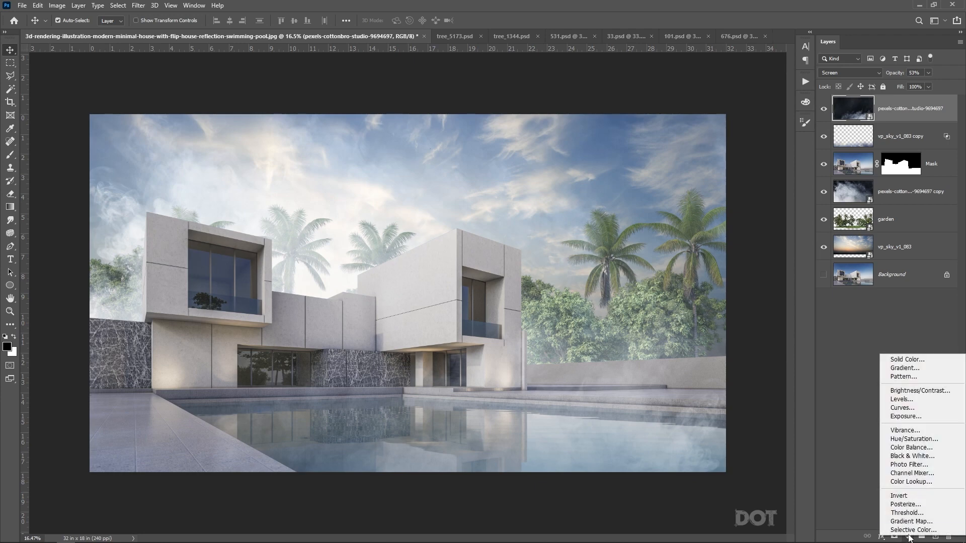
pyautogui.click(920, 360)
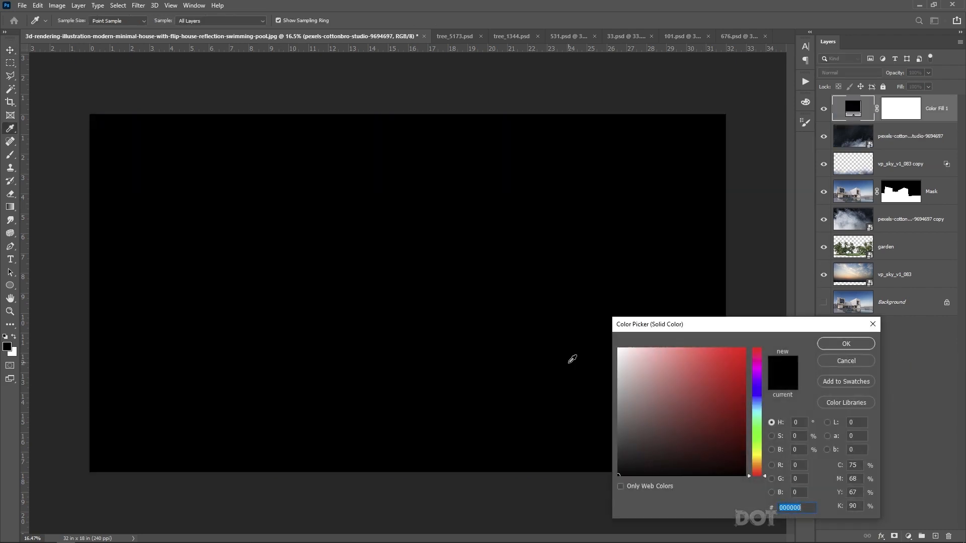
pyautogui.moveTo(684, 440); pyautogui.dragTo(780, 304)
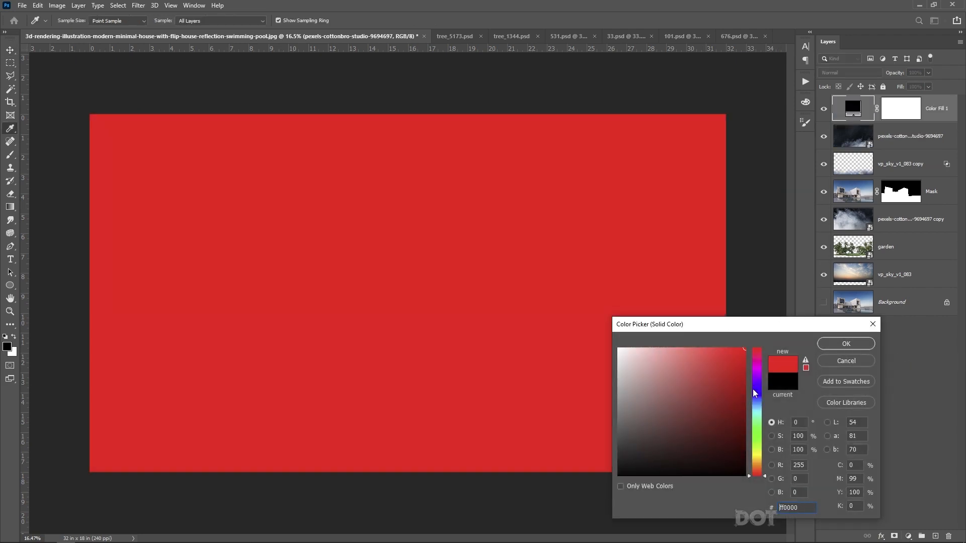
pyautogui.moveTo(754, 391); pyautogui.dragTo(737, 387)
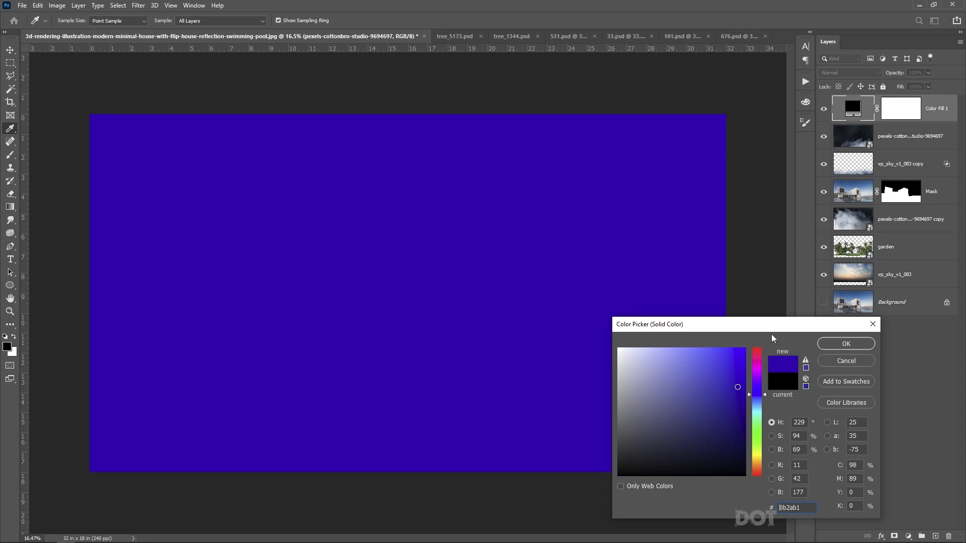
pyautogui.click(846, 344)
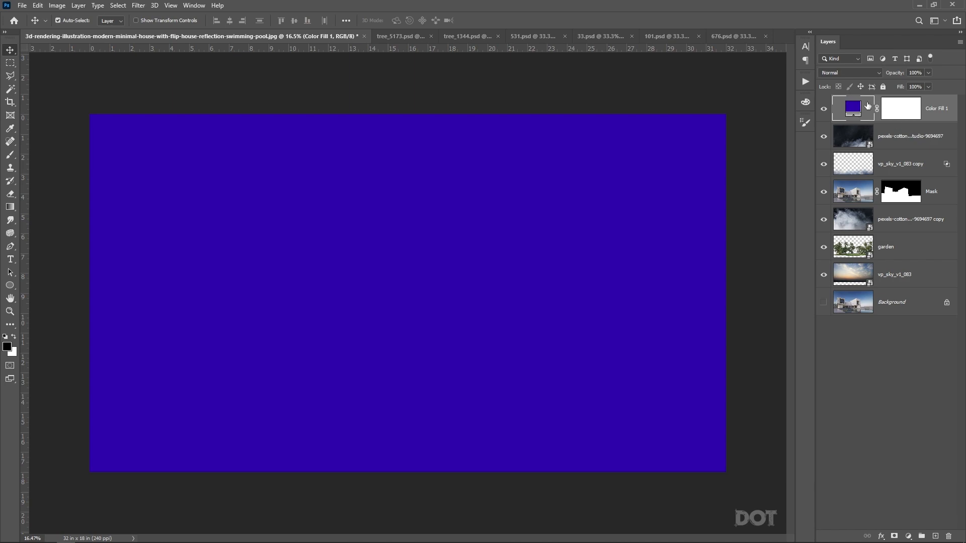
# Set the blue fill layer's blend mode to Soft Light and opacity to 75%, and compare the image with and without it.
pyautogui.click(829, 73)
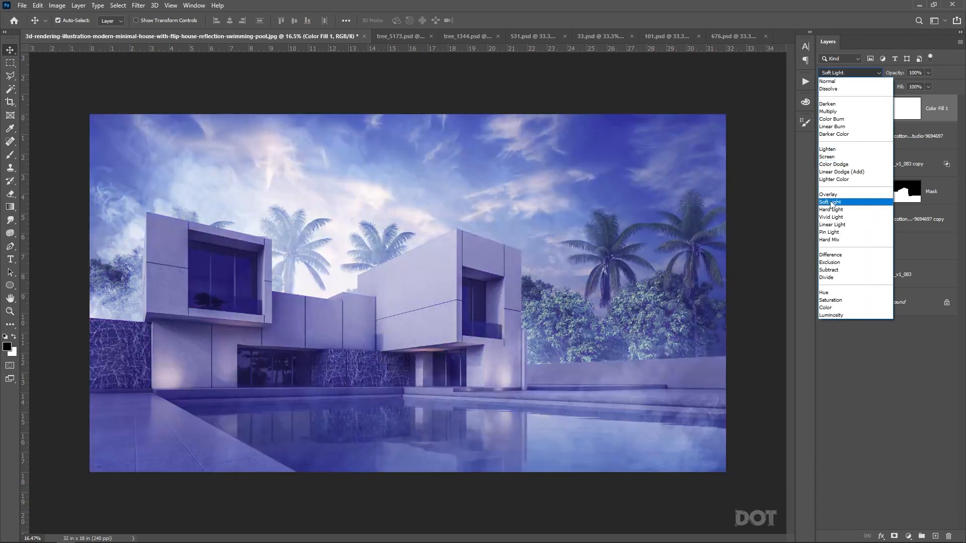
pyautogui.click(831, 203)
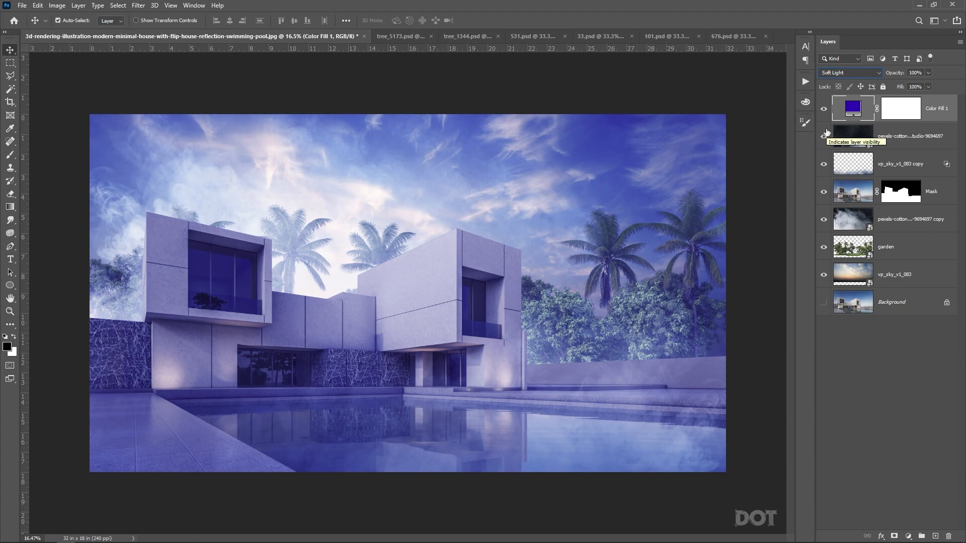
pyautogui.click(843, 73)
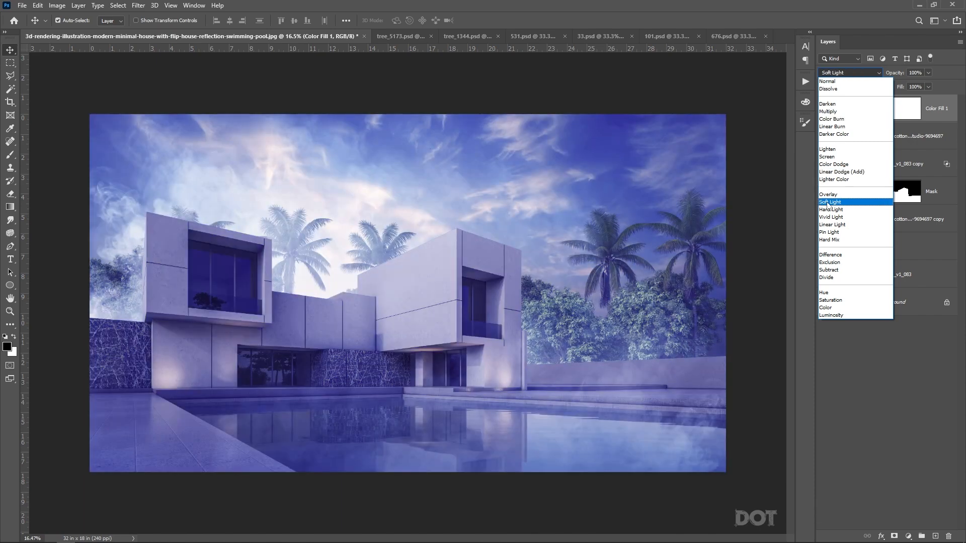
pyautogui.click(828, 202)
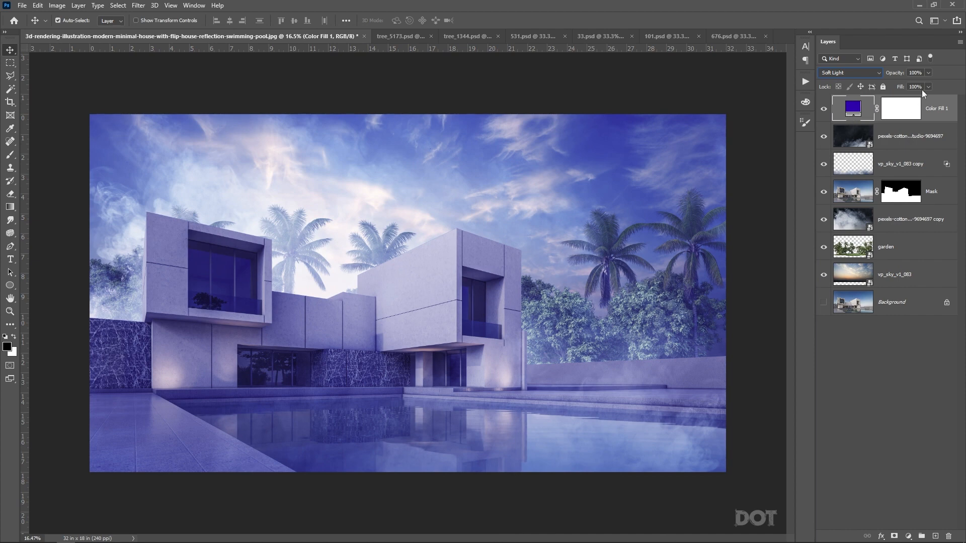
pyautogui.moveTo(897, 74)
pyautogui.mouseDown()
pyautogui.moveTo(874, 77)
pyautogui.moveTo(891, 79)
pyautogui.mouseUp()
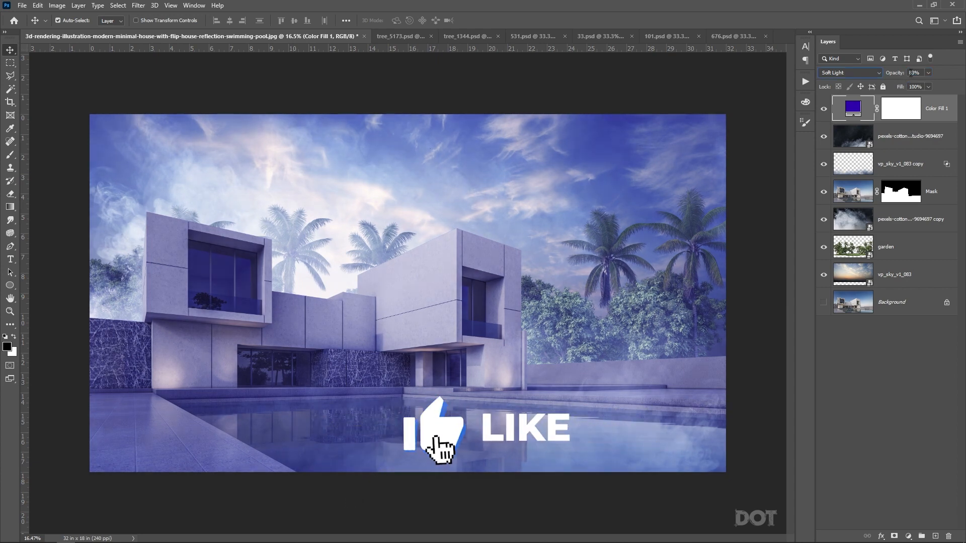
pyautogui.write('75')
pyautogui.press('Return')
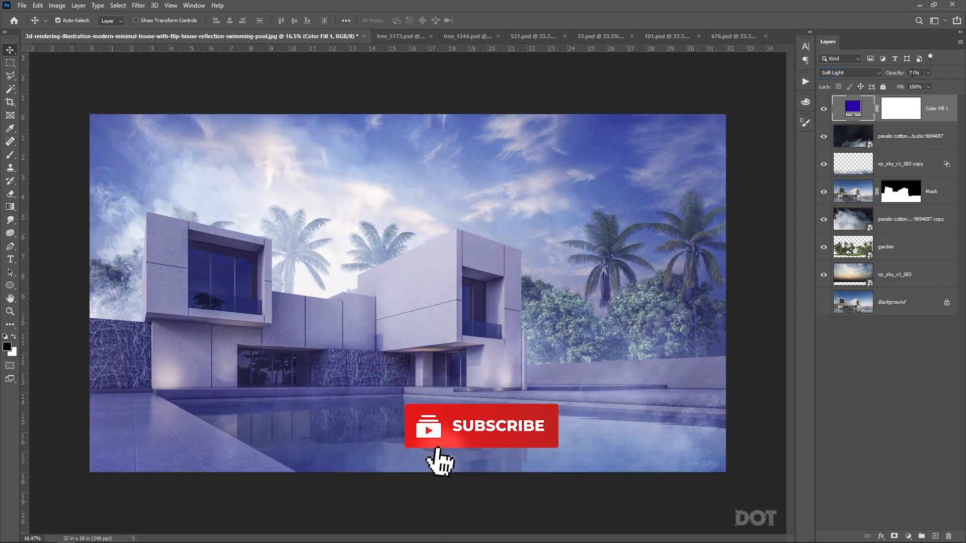
pyautogui.click(824, 117)
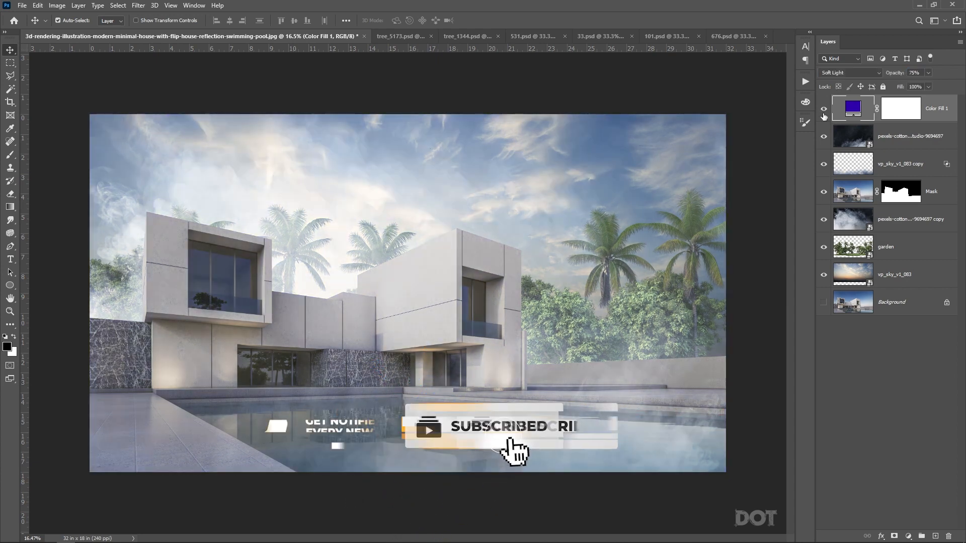
pyautogui.click(824, 116)
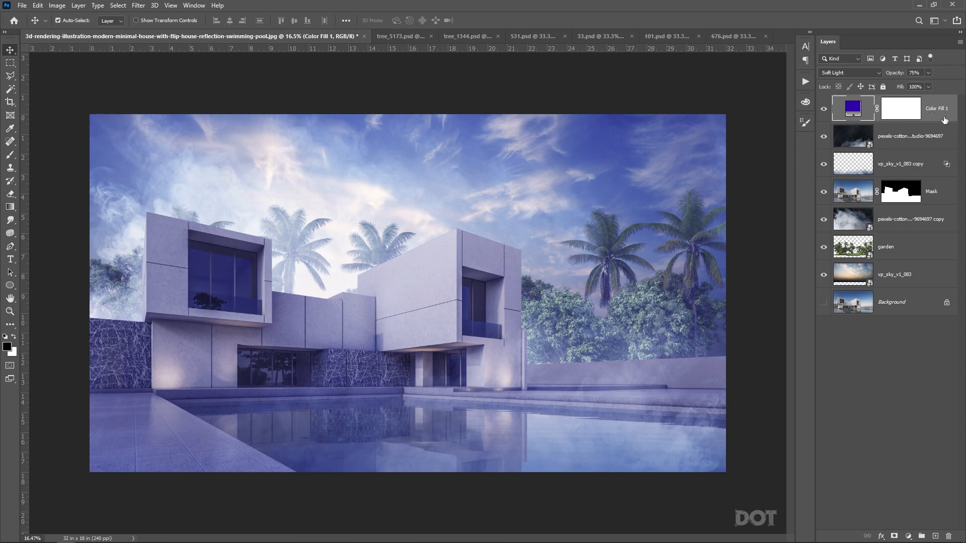
# Split the blue fill's This Layer shadow slider in Blend If to 0 / 86, and compare the image with and without the tint.
pyautogui.doubleClick(944, 119)
pyautogui.moveTo(607, 107); pyautogui.dragTo(586, 76)
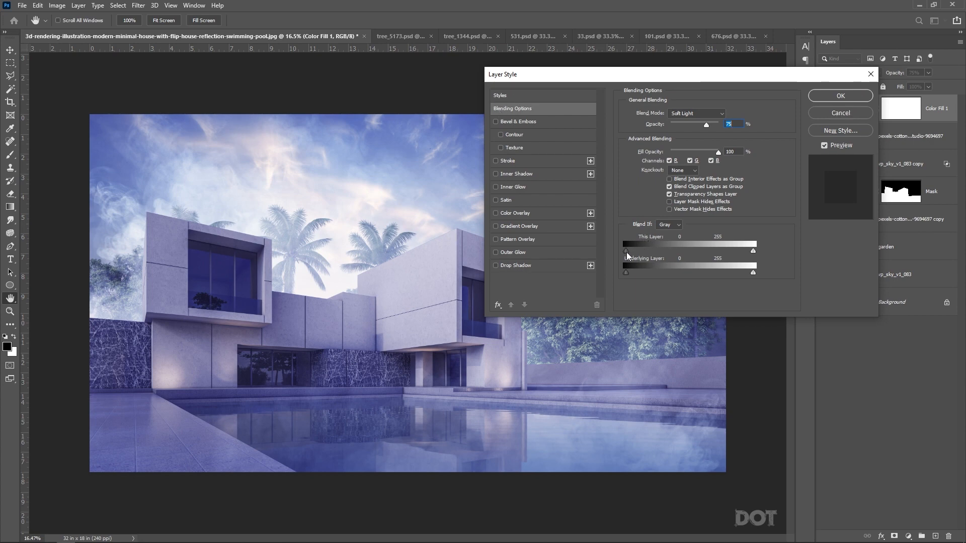
pyautogui.moveTo(626, 252); pyautogui.dragTo(580, 256)
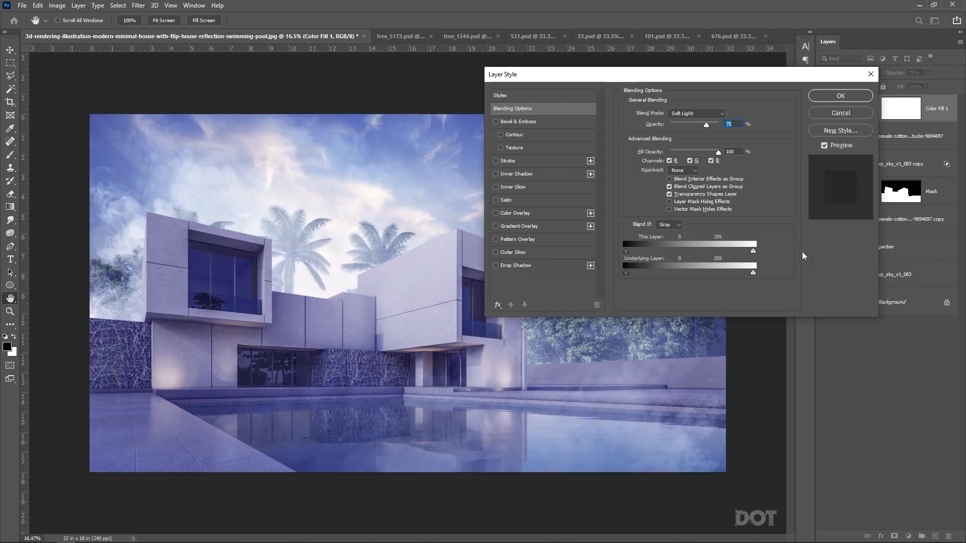
pyautogui.press('alt')
pyautogui.moveTo(628, 251); pyautogui.dragTo(668, 257)
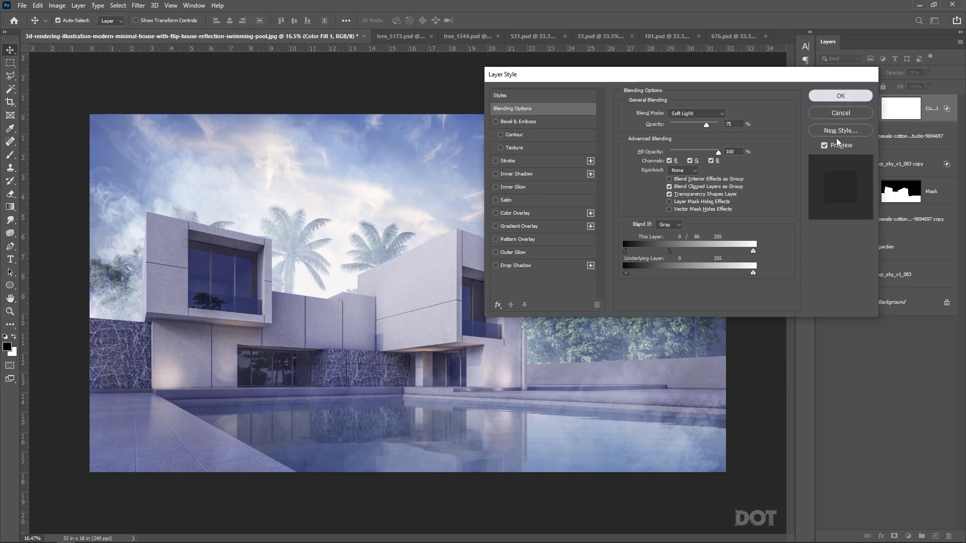
pyautogui.click(840, 95)
pyautogui.click(823, 110)
pyautogui.click(823, 110)
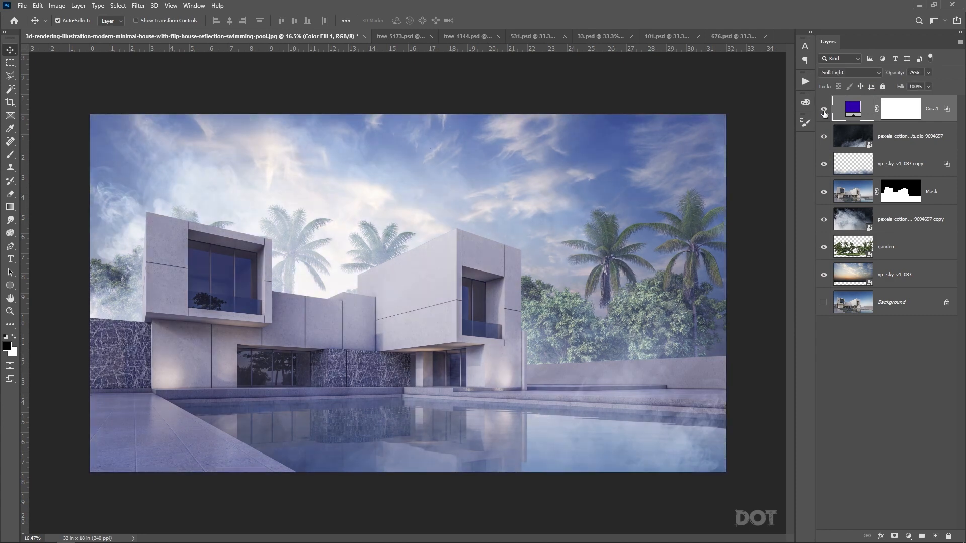
# Raise the fill layer's opacity to 100% and change its colour to a brighter, more vivid blue.
pyautogui.moveTo(894, 75); pyautogui.dragTo(962, 73)
pyautogui.doubleClick(850, 108)
pyautogui.moveTo(748, 333); pyautogui.dragTo(823, 161)
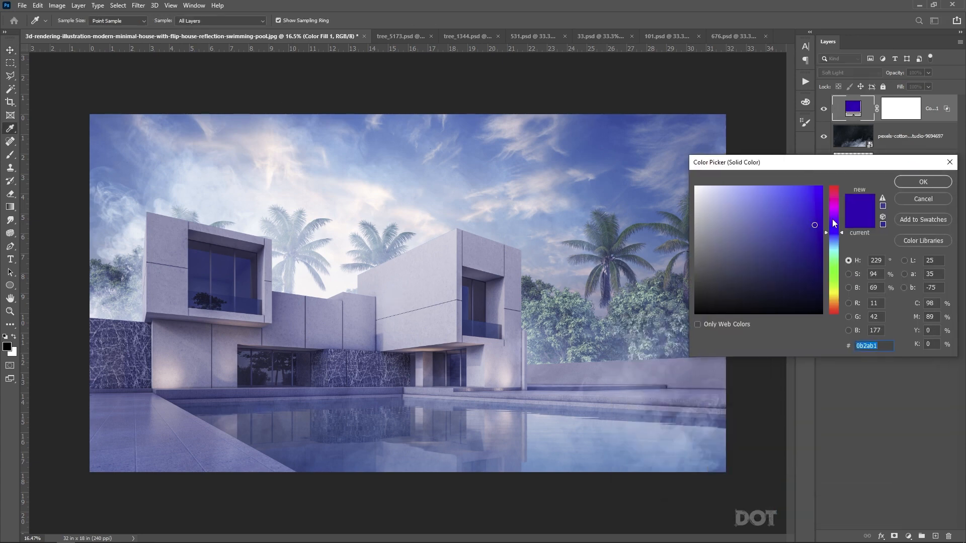
pyautogui.moveTo(834, 223); pyautogui.dragTo(839, 248)
pyautogui.press('Escape')
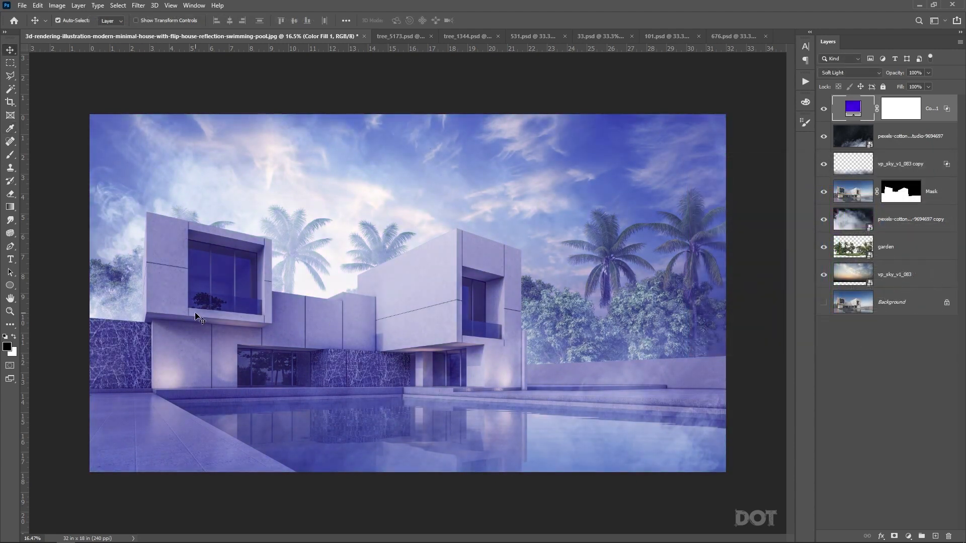
# Hide the blue fill layer and add a Color Balance adjustment layer above it.
pyautogui.click(824, 108)
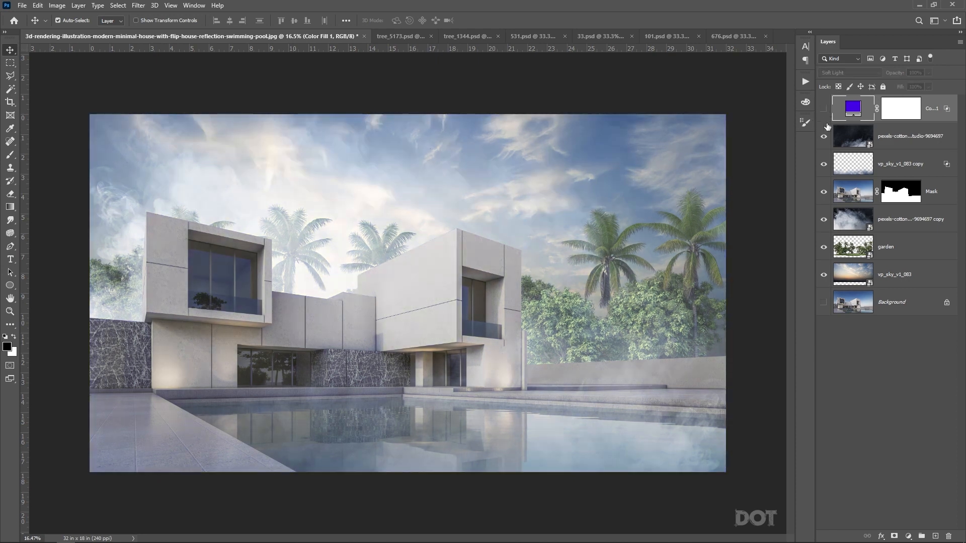
pyautogui.click(908, 536)
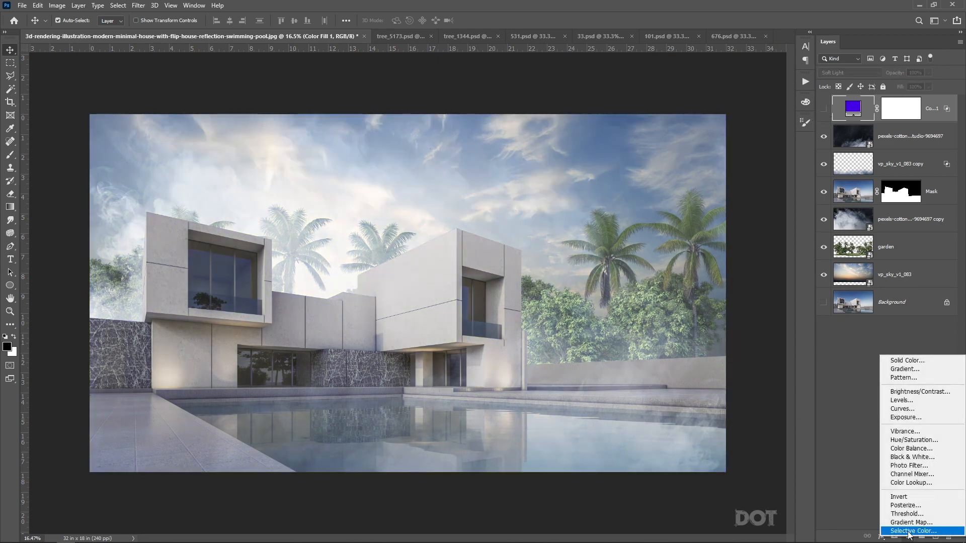
pyautogui.click(911, 449)
pyautogui.moveTo(575, 338); pyautogui.dragTo(709, 95)
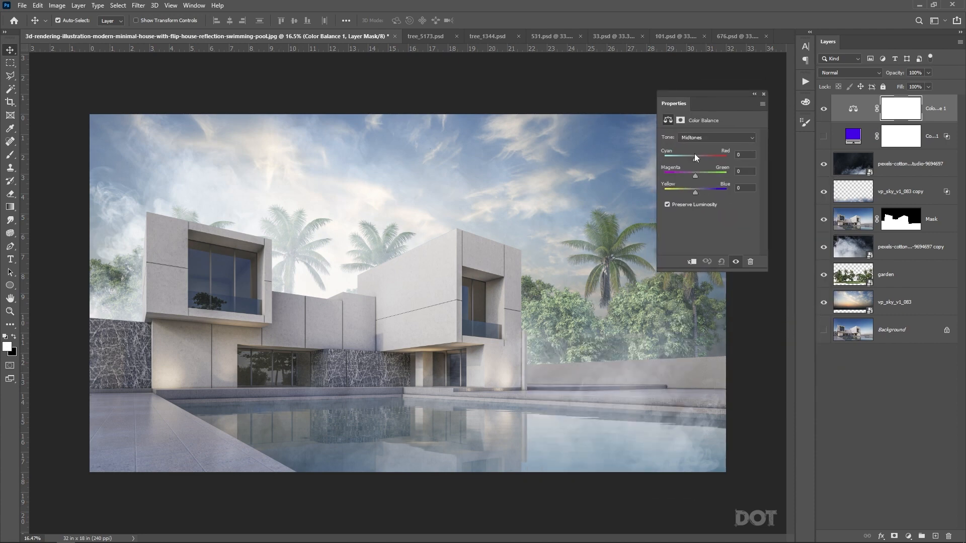
# Try shifting the Color Balance midtones toward cyan, with magenta at -53 and yellow at -58.
pyautogui.click(692, 138)
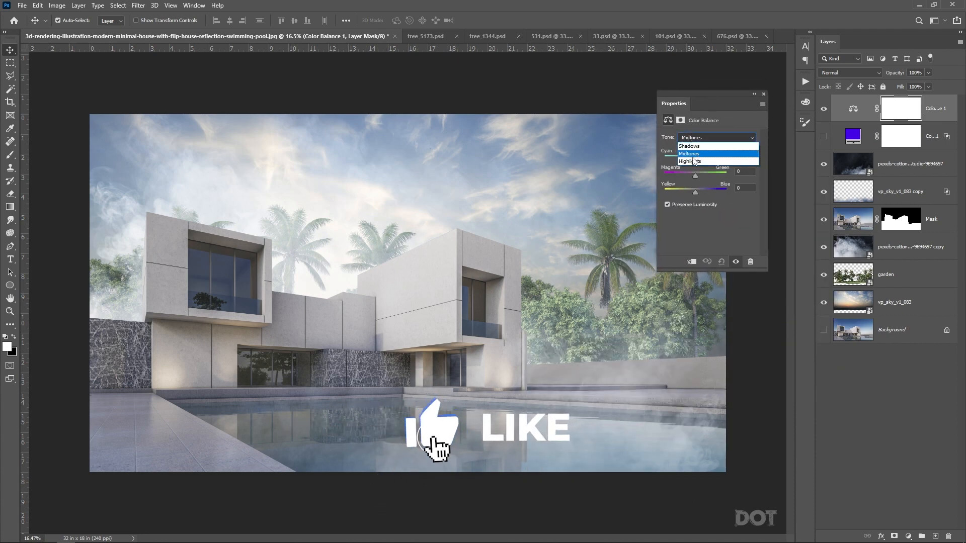
pyautogui.click(717, 151)
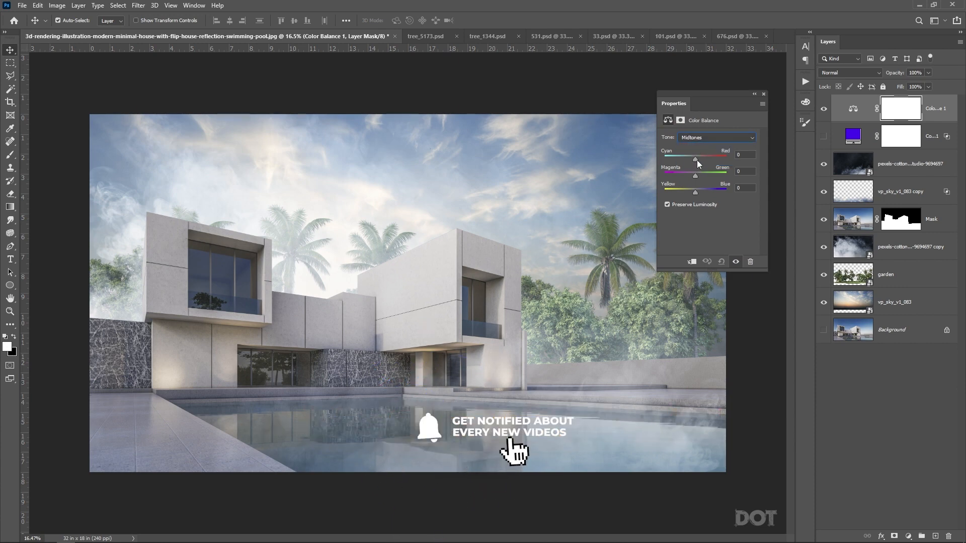
pyautogui.moveTo(696, 160); pyautogui.dragTo(677, 208)
# Shift the Color Balance shadows toward blue and rebalance the midtones toward cyan and magenta for a cool tint.
pyautogui.click(697, 138)
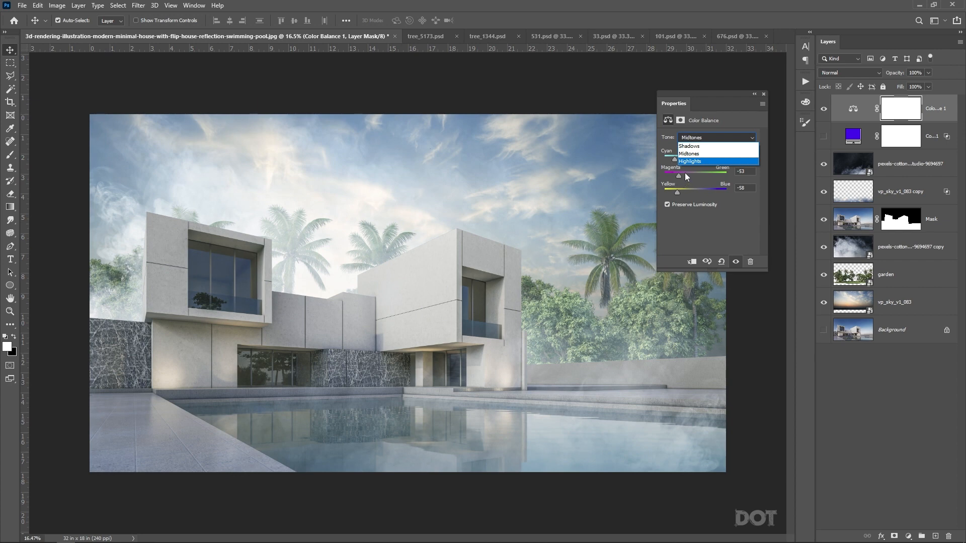
pyautogui.click(690, 147)
pyautogui.moveTo(696, 160); pyautogui.dragTo(675, 161)
pyautogui.moveTo(695, 176); pyautogui.dragTo(699, 198)
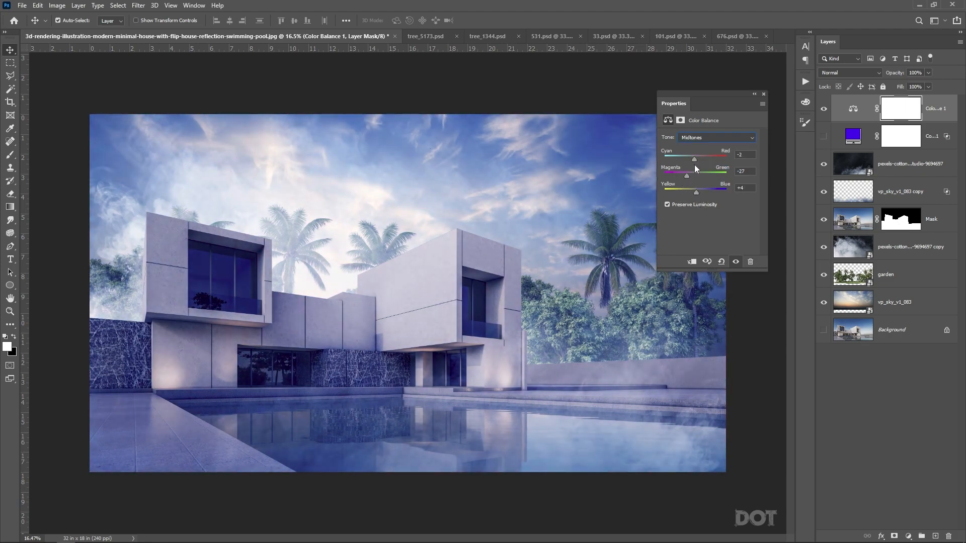
pyautogui.moveTo(701, 193); pyautogui.dragTo(696, 195)
pyautogui.moveTo(678, 160); pyautogui.dragTo(669, 160)
# Try a Color Balance highlights shift of green +19 and blue +24, and reset all three highlight values to 0.
pyautogui.click(723, 138)
pyautogui.click(726, 160)
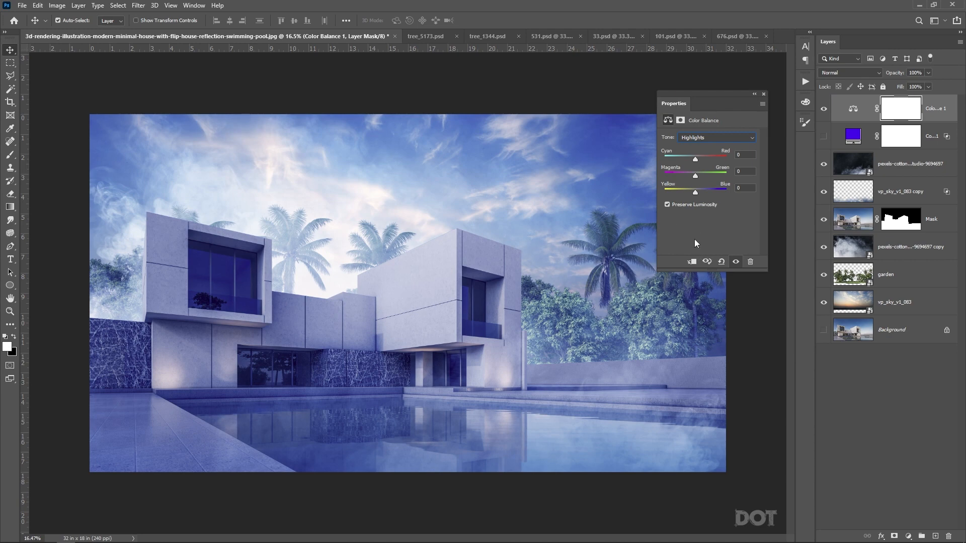
pyautogui.moveTo(696, 194); pyautogui.dragTo(612, 167)
pyautogui.write('0')
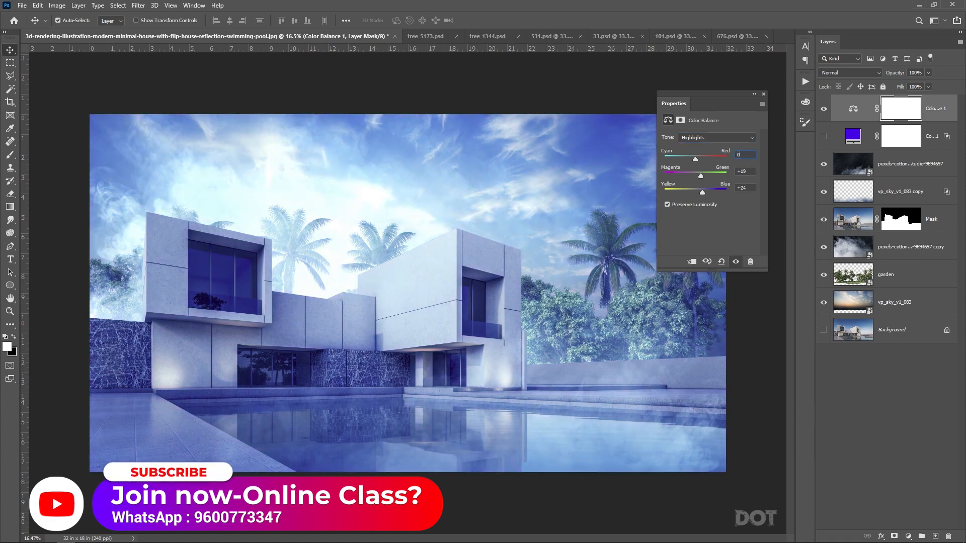
pyautogui.press('Tab')
pyautogui.write('0')
pyautogui.press('Tab')
pyautogui.write('0')
pyautogui.press('Return')
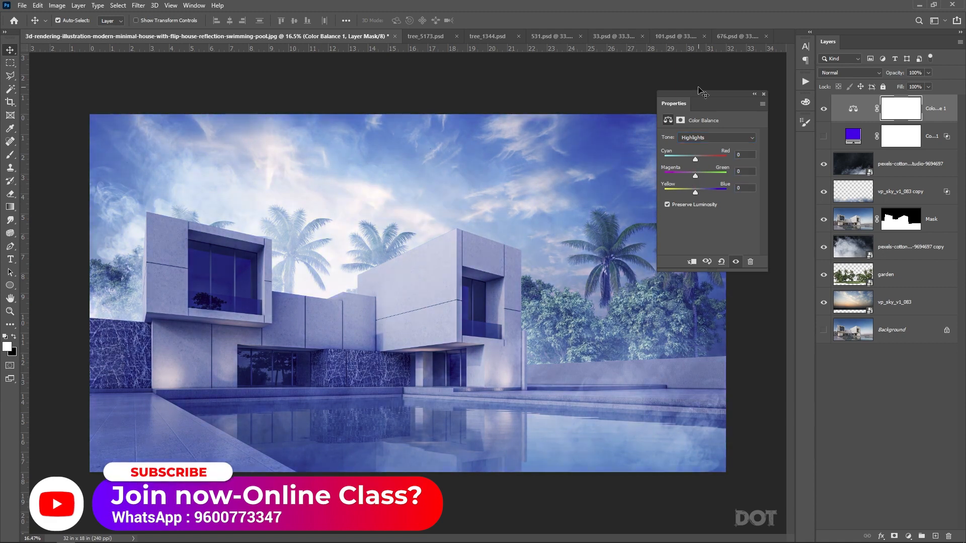
pyautogui.click(701, 140)
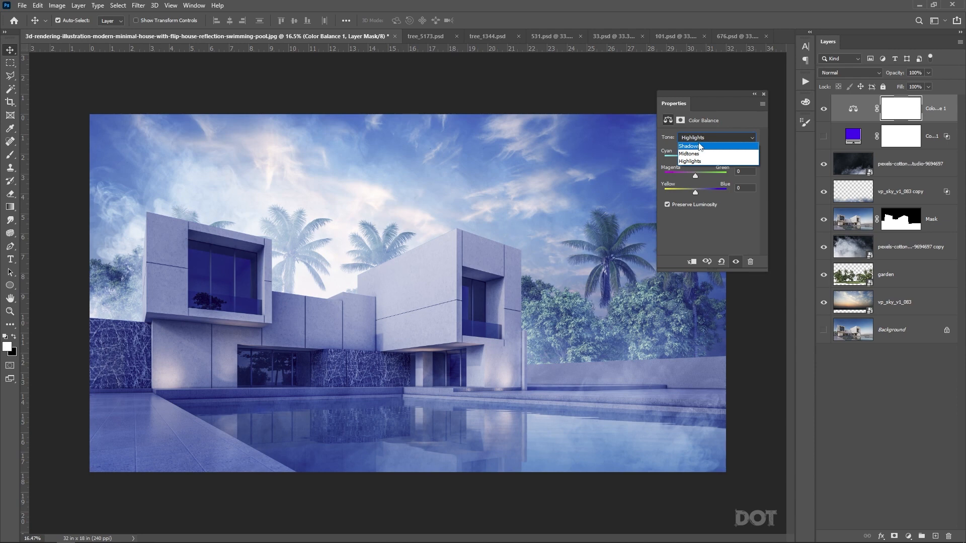
pyautogui.click(683, 237)
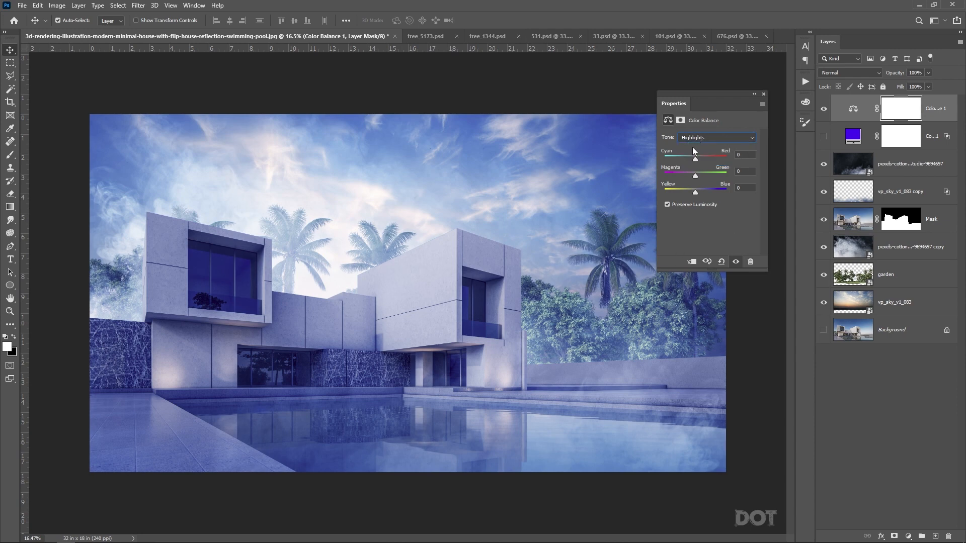
# Compare the blue fill and the Color Balance tint by toggling both layers, with only Color Balance left visible.
pyautogui.click(763, 94)
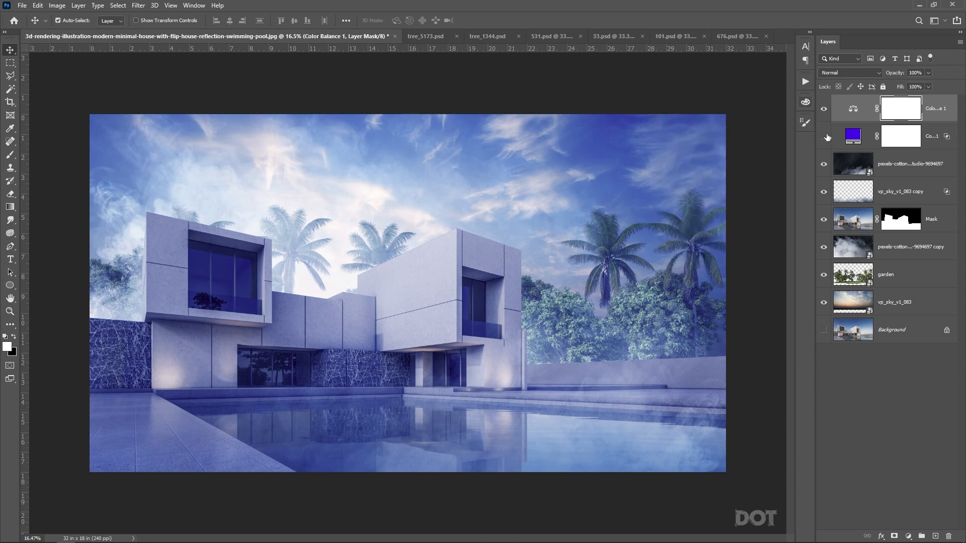
pyautogui.click(824, 136)
pyautogui.click(823, 109)
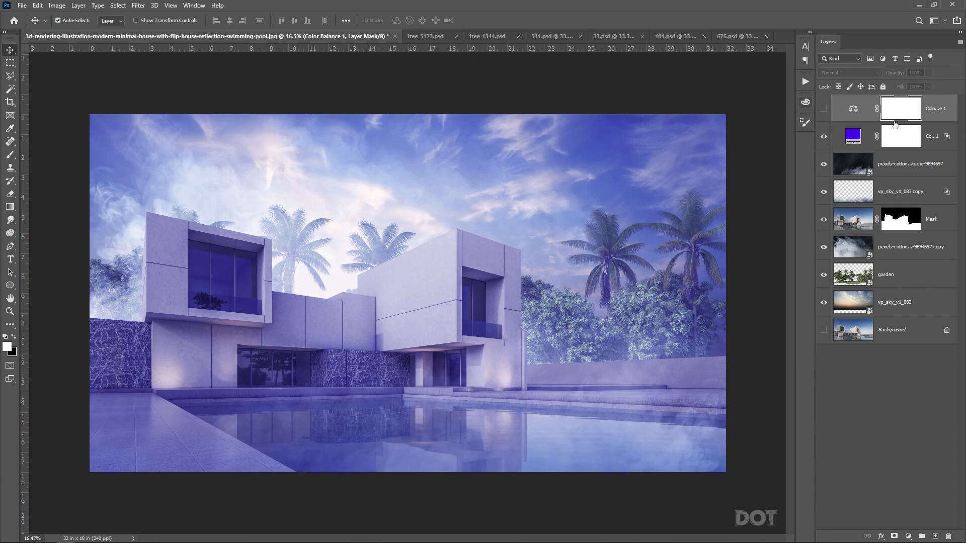
pyautogui.click(823, 136)
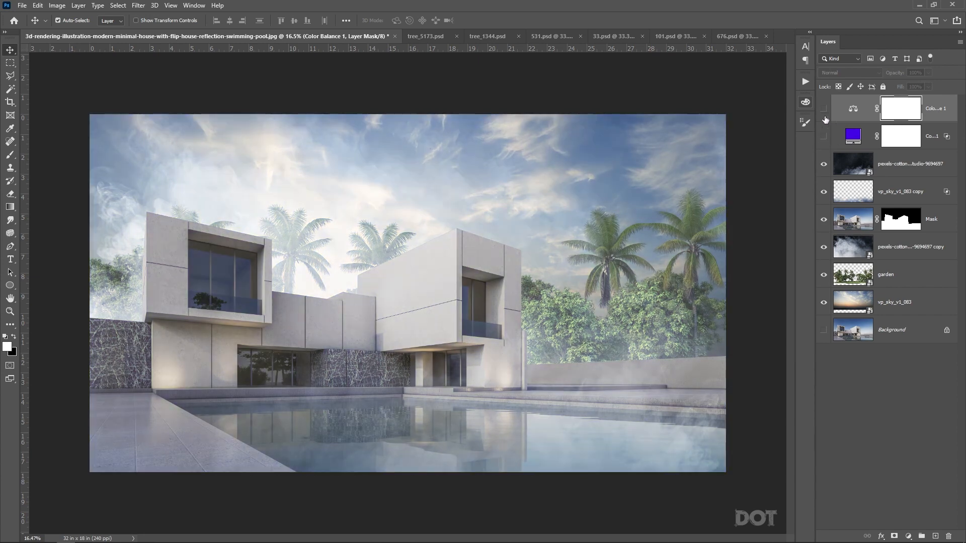
pyautogui.click(824, 109)
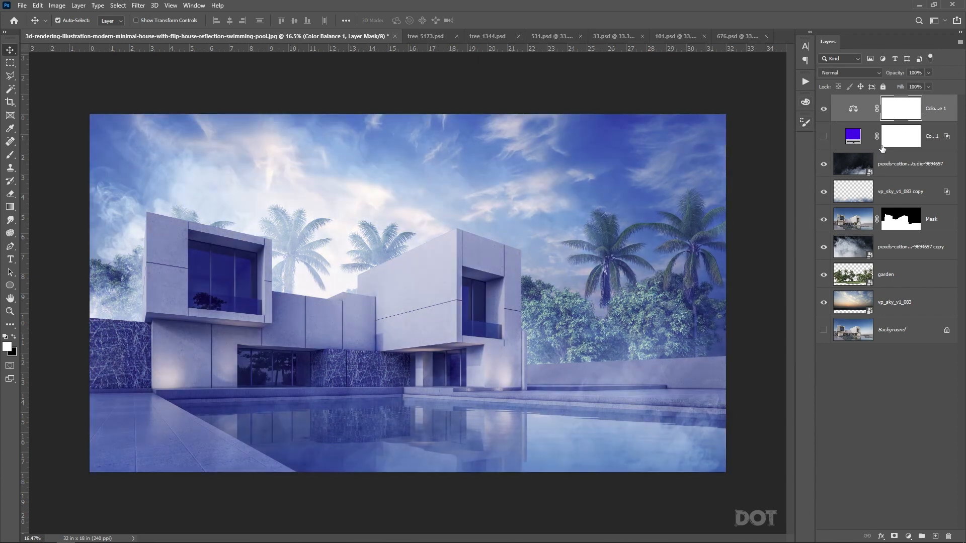
pyautogui.click(824, 133)
pyautogui.click(824, 118)
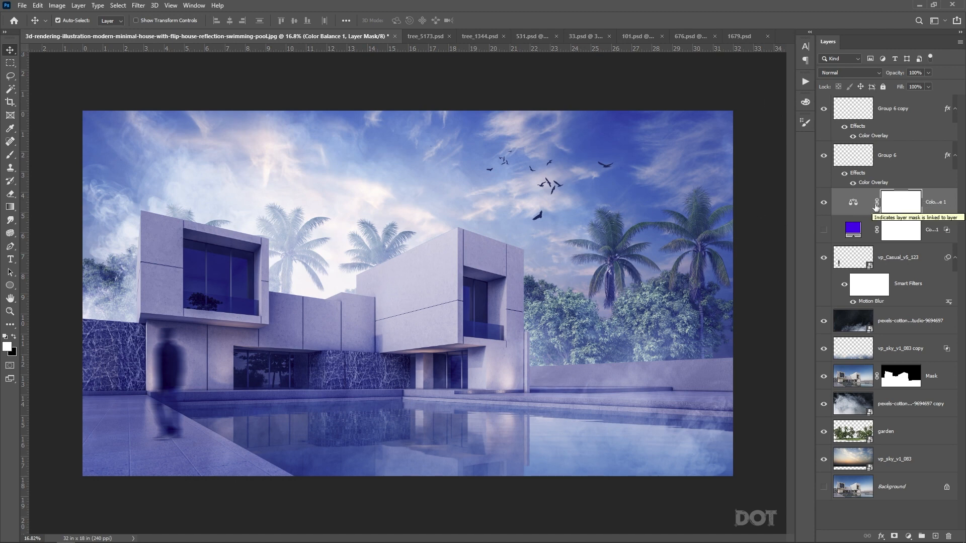
# Stamp all visible layers into a new layer above Group 6 copy and open it in the Camera Raw Filter.
pyautogui.click(903, 109)
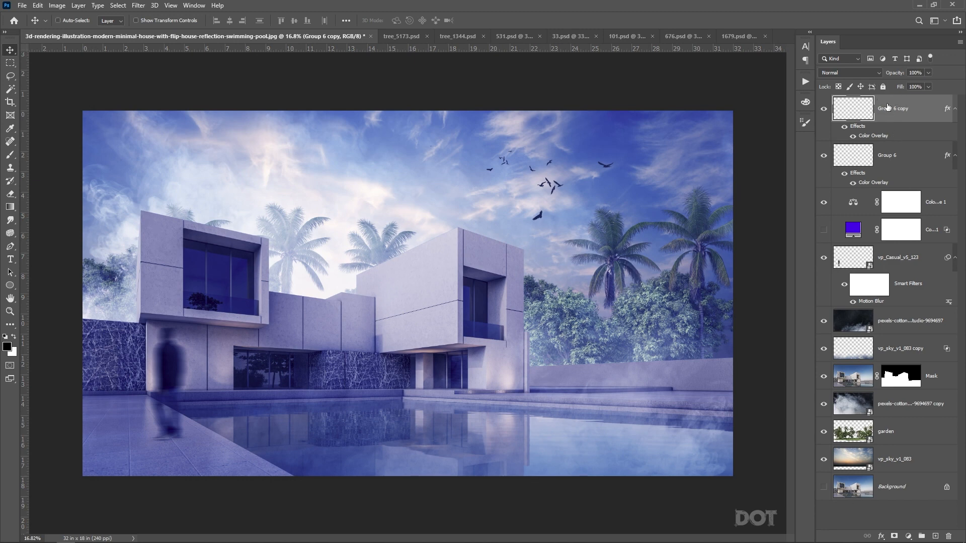
pyautogui.hotkey('ctrl', 'shift', 'alt', 'e')
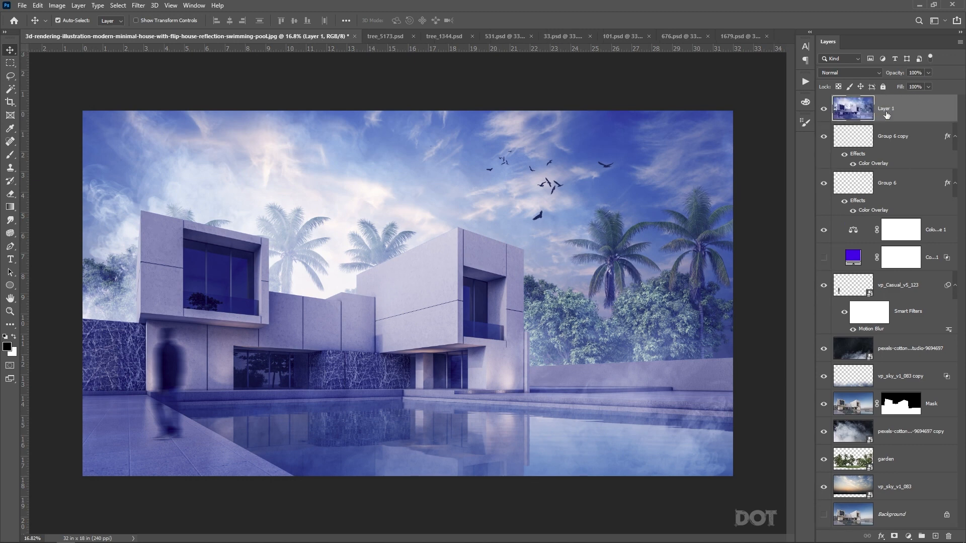
pyautogui.click(137, 6)
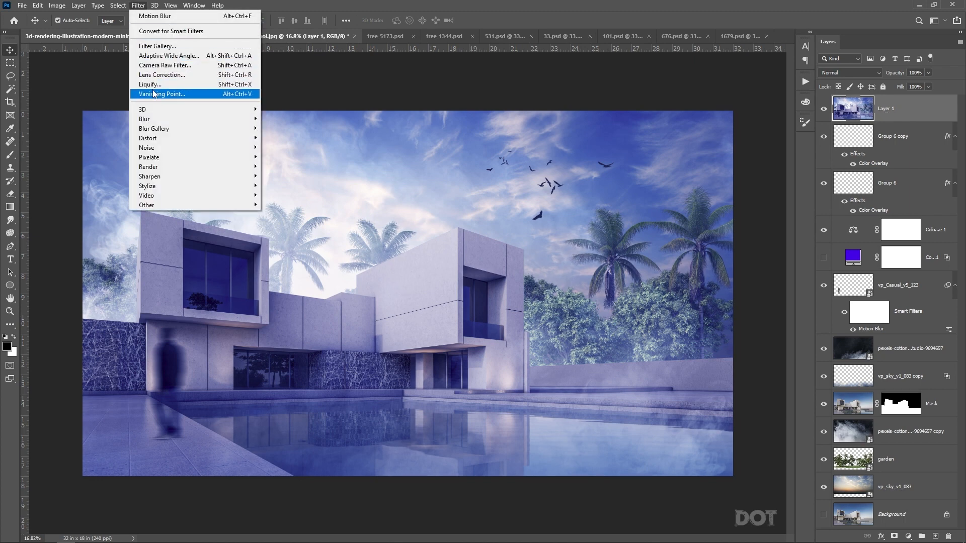
pyautogui.click(162, 69)
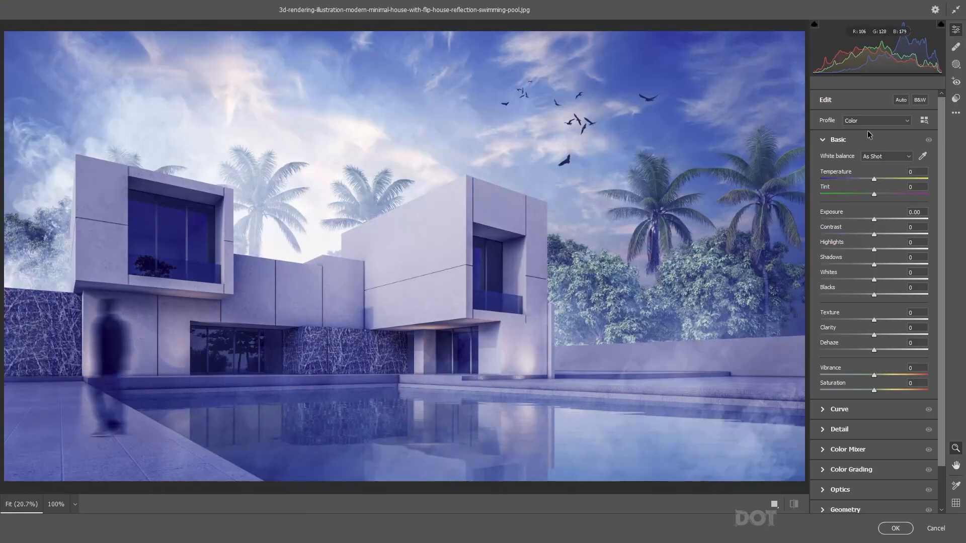
# Set the basic adjustments to Temperature +24, Tint -3, Highlights -40, Whites -26, Blacks +7, Texture +7 and Vibrance +35.
pyautogui.click(952, 72)
pyautogui.click(838, 142)
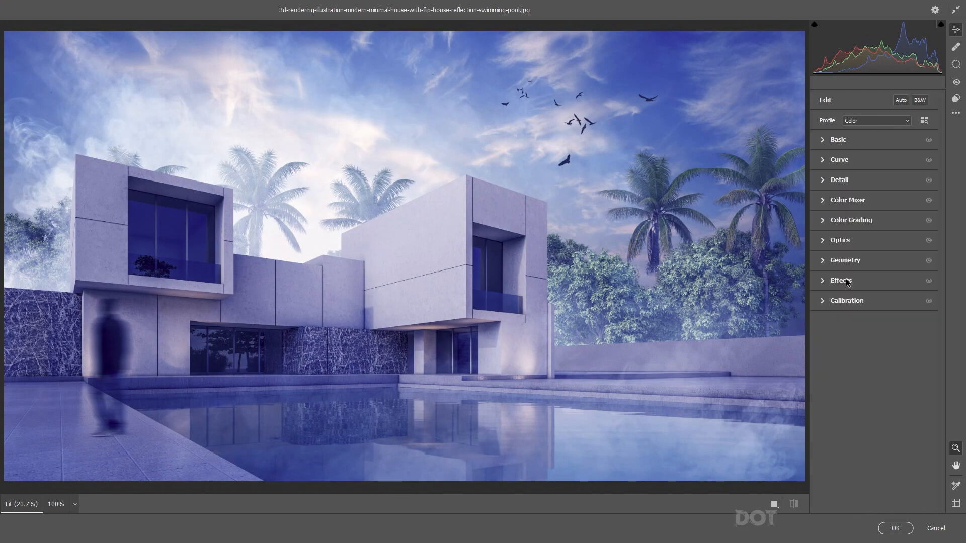
pyautogui.click(835, 141)
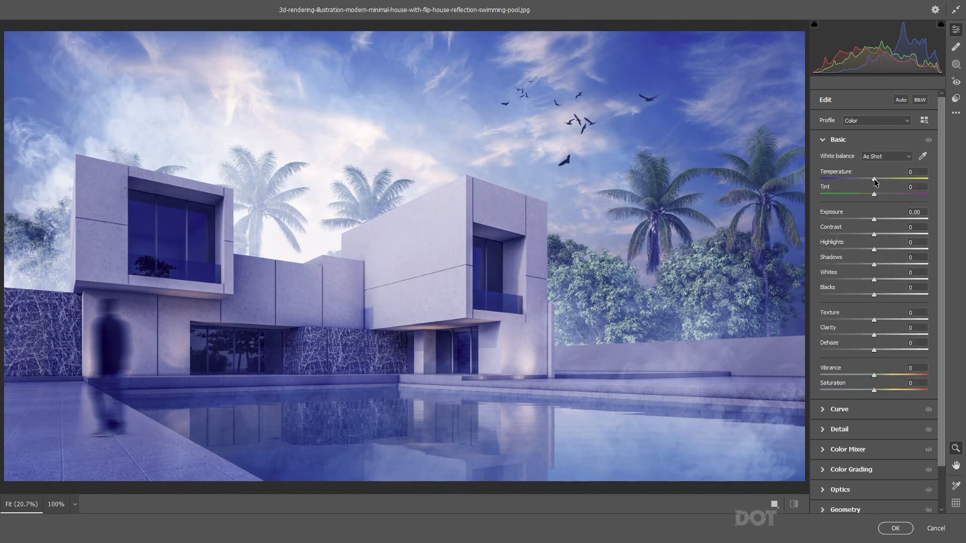
pyautogui.moveTo(874, 179); pyautogui.dragTo(872, 199)
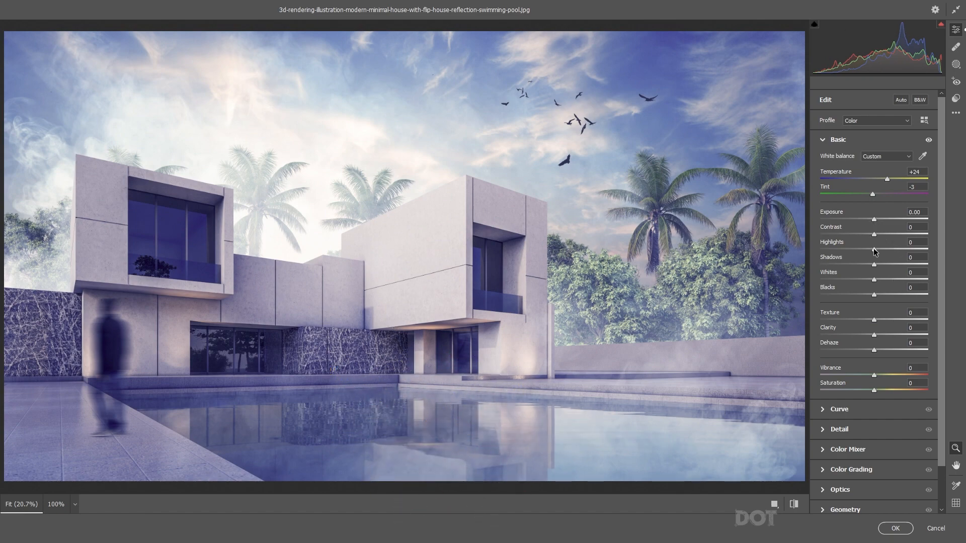
pyautogui.moveTo(858, 250); pyautogui.dragTo(846, 251)
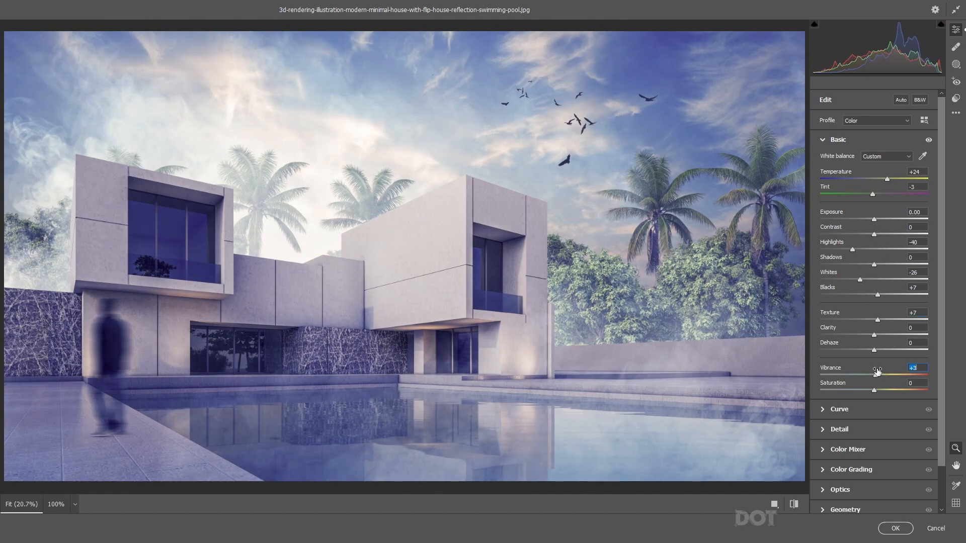
pyautogui.moveTo(877, 371); pyautogui.dragTo(892, 371)
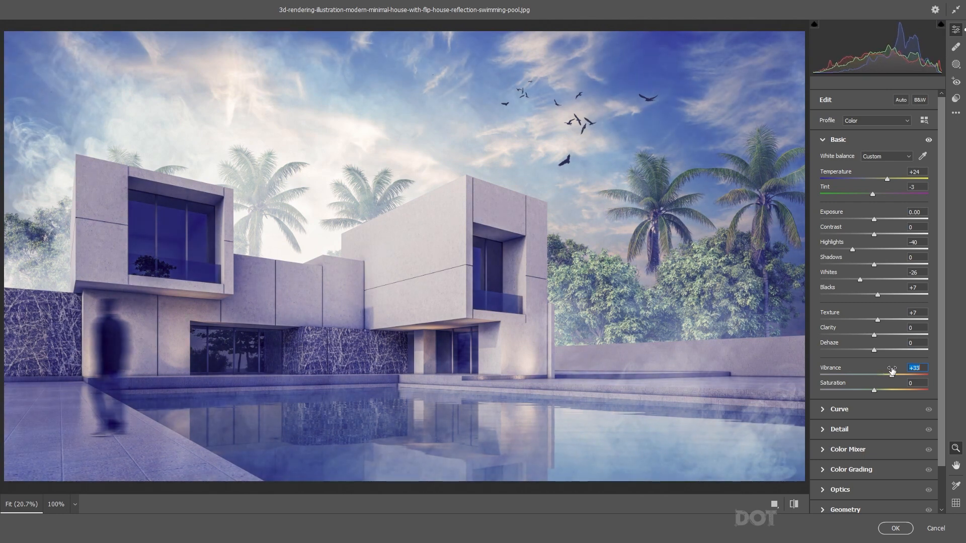
# Set Noise Reduction to 46 and Sharpening to 101, checking the concrete wall detail up close.
pyautogui.click(845, 431)
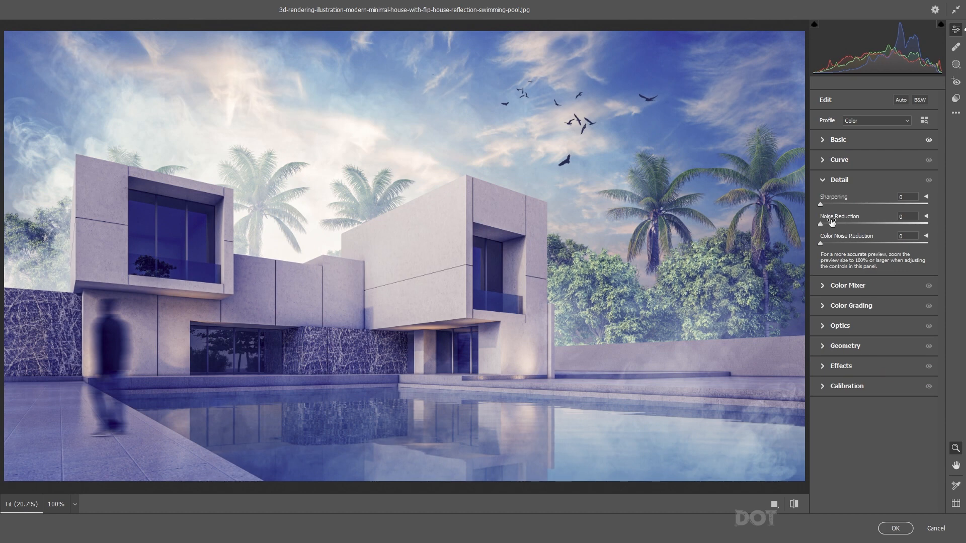
pyautogui.moveTo(830, 221); pyautogui.dragTo(851, 226)
pyautogui.moveTo(829, 201); pyautogui.dragTo(963, 198)
pyautogui.scroll(5, 484, 186)
pyautogui.scroll(3, 512, 204)
pyautogui.moveTo(833, 198); pyautogui.dragTo(878, 201)
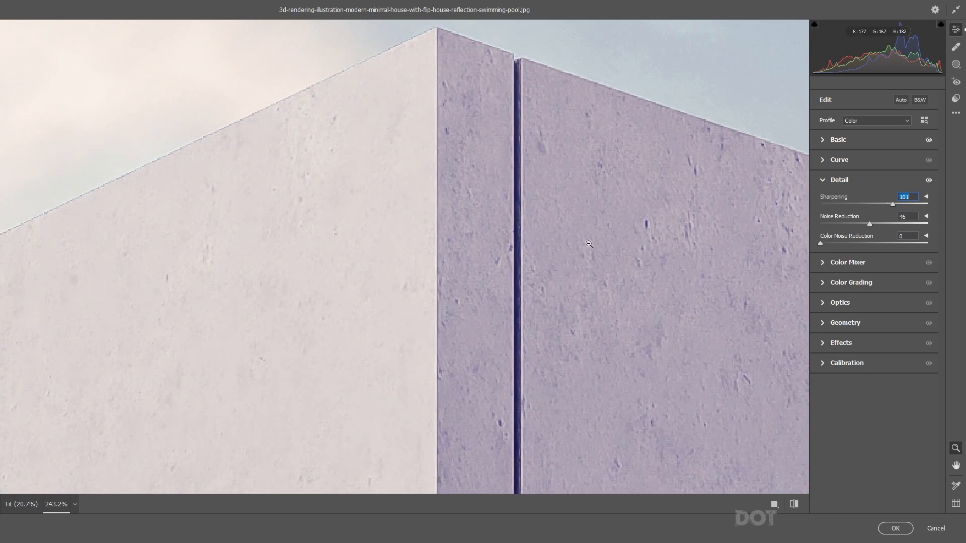
# Color grade the midtones toward yellow at hue 51, saturation 100, and the shadows toward hue 67, saturation 59.
pyautogui.moveTo(589, 244); pyautogui.dragTo(368, 308)
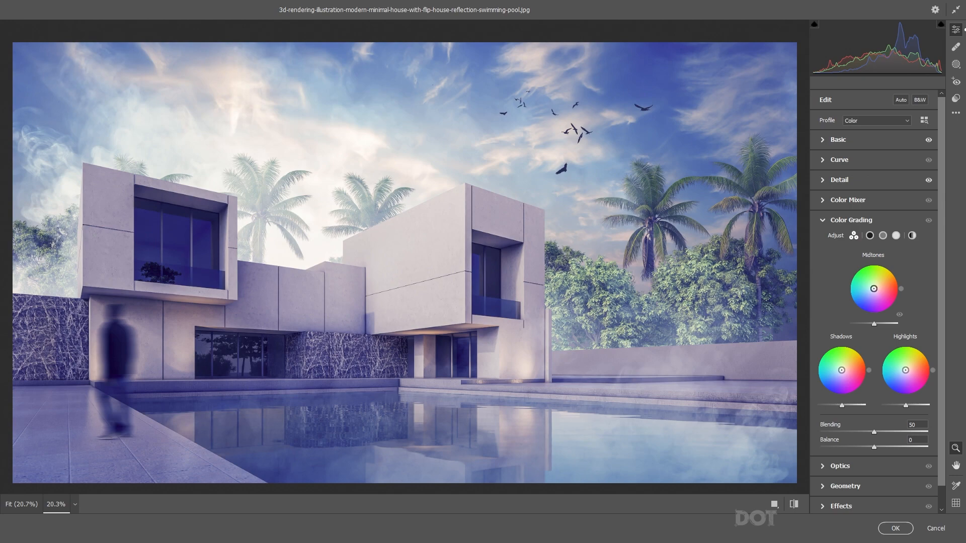
pyautogui.moveTo(874, 289); pyautogui.dragTo(886, 274)
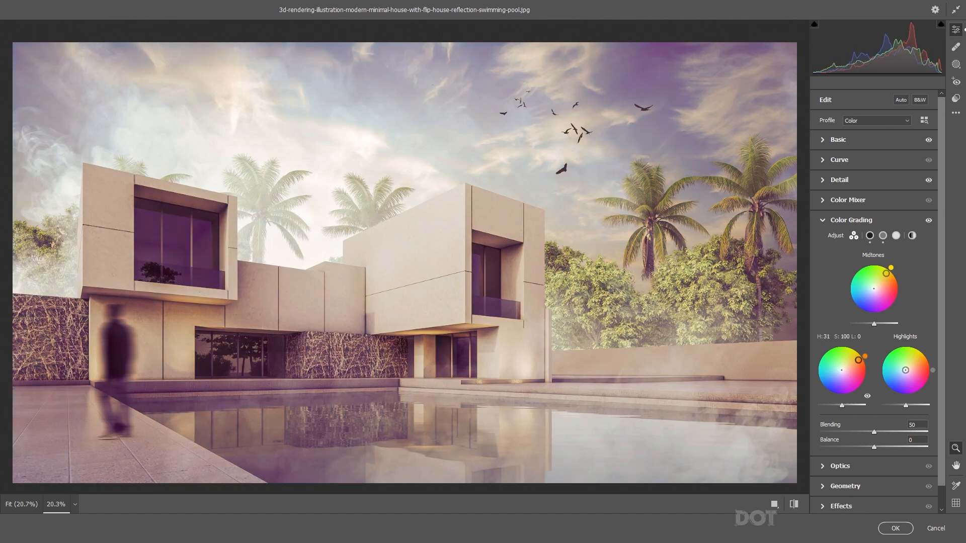
pyautogui.moveTo(858, 360); pyautogui.dragTo(847, 359)
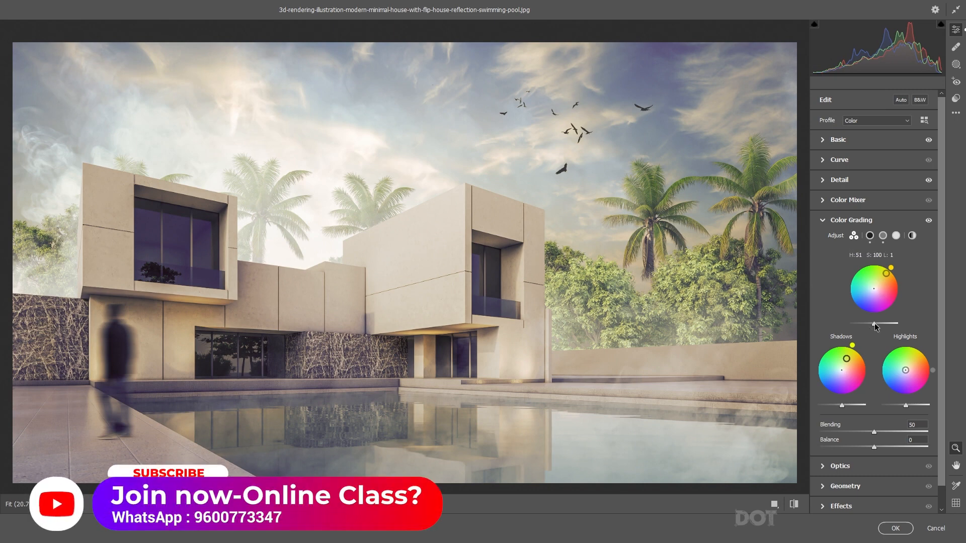
# Raise the grading luminance slightly for the midtones and to 31 for the shadows, and shift the balance toward the highlights.
pyautogui.moveTo(874, 324)
pyautogui.mouseDown()
pyautogui.moveTo(889, 324)
pyautogui.moveTo(866, 330)
pyautogui.moveTo(876, 335)
pyautogui.mouseUp()
pyautogui.moveTo(841, 405); pyautogui.dragTo(849, 405)
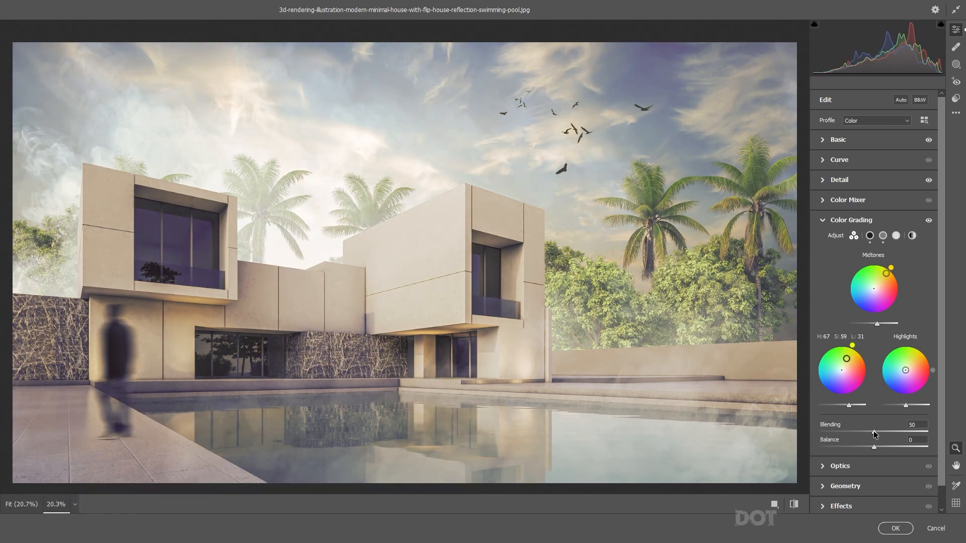
pyautogui.moveTo(874, 447); pyautogui.dragTo(894, 453)
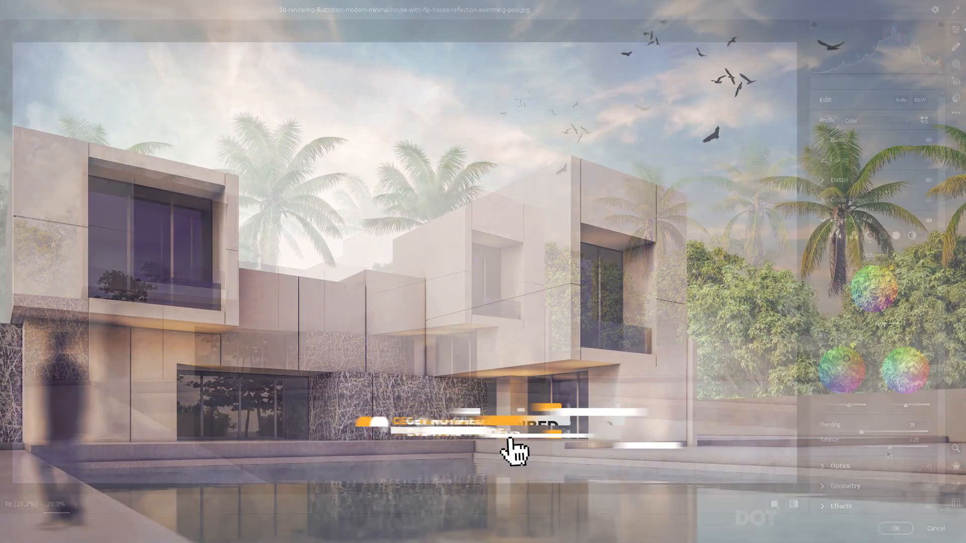